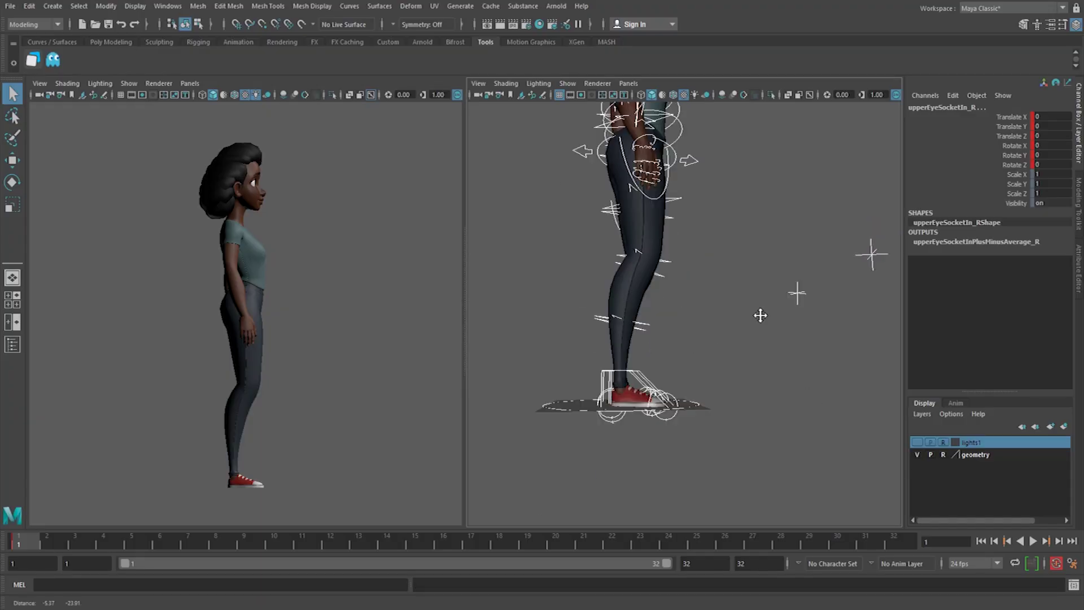
# Lower the hips and slide the feet apart into a wide contact stride.
pyautogui.moveTo(661, 107); pyautogui.dragTo(661, 125)
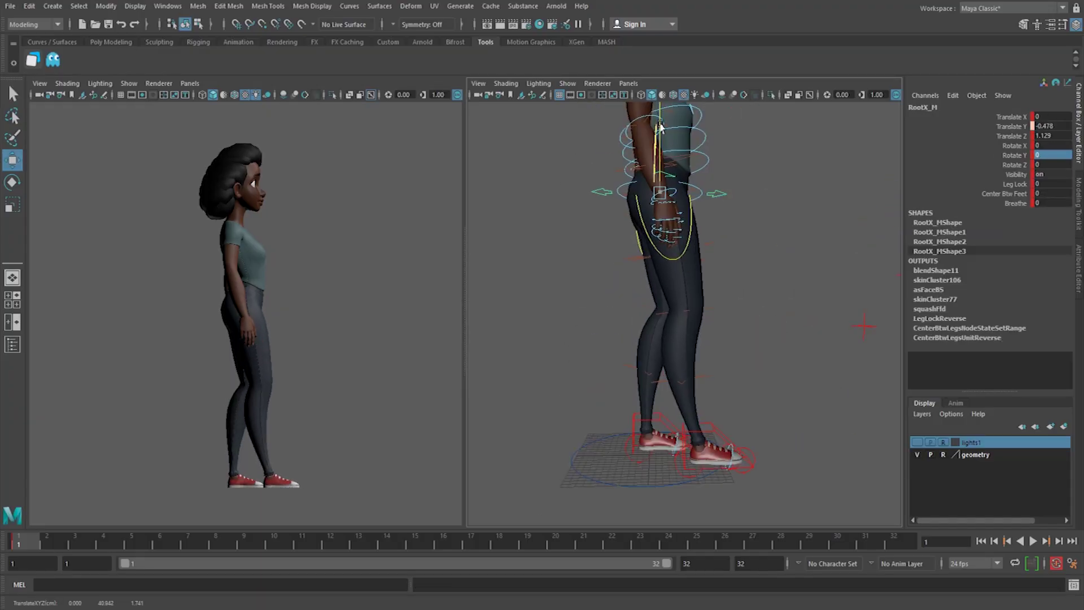
pyautogui.click(658, 443)
pyautogui.moveTo(769, 382); pyautogui.dragTo(655, 384)
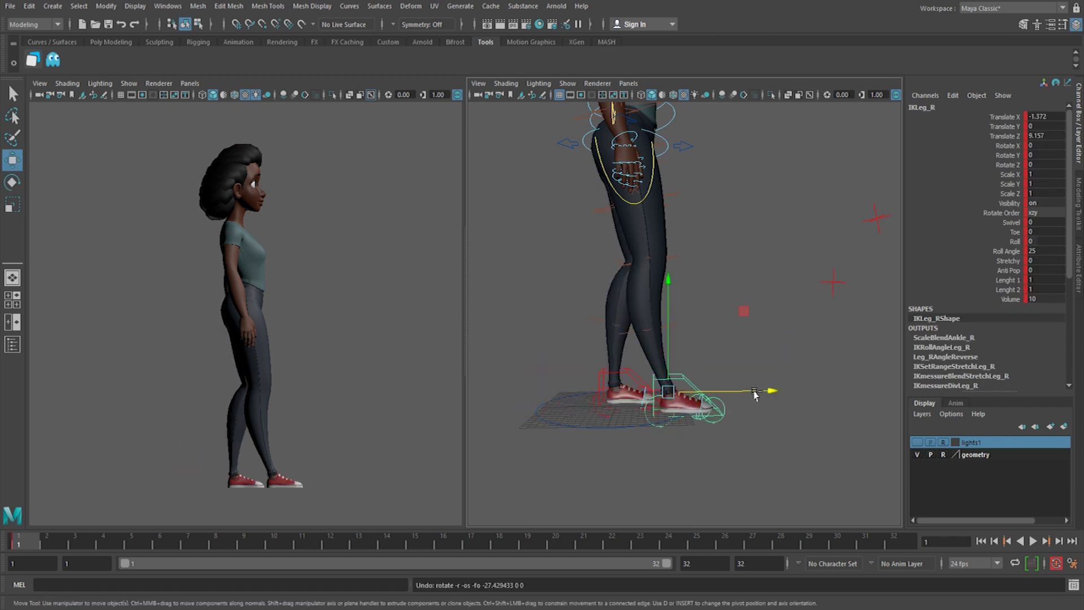
pyautogui.moveTo(755, 394); pyautogui.dragTo(790, 394)
pyautogui.click(621, 390)
pyautogui.moveTo(666, 389); pyautogui.dragTo(587, 390)
# Raise the foot Roll and Roll Angle, then lower the root hips further.
pyautogui.click(1015, 241)
pyautogui.keyDown('shift'); pyautogui.click(1006, 251); pyautogui.keyUp('shift')
pyautogui.moveTo(751, 324)
pyautogui.mouseDown(button='middle')
pyautogui.moveTo(778, 324)
pyautogui.moveTo(763, 315)
pyautogui.mouseUp(button='middle')
pyautogui.click(624, 170)
pyautogui.press('w')
pyautogui.press('f')
pyautogui.moveTo(635, 149); pyautogui.dragTo(635, 161)
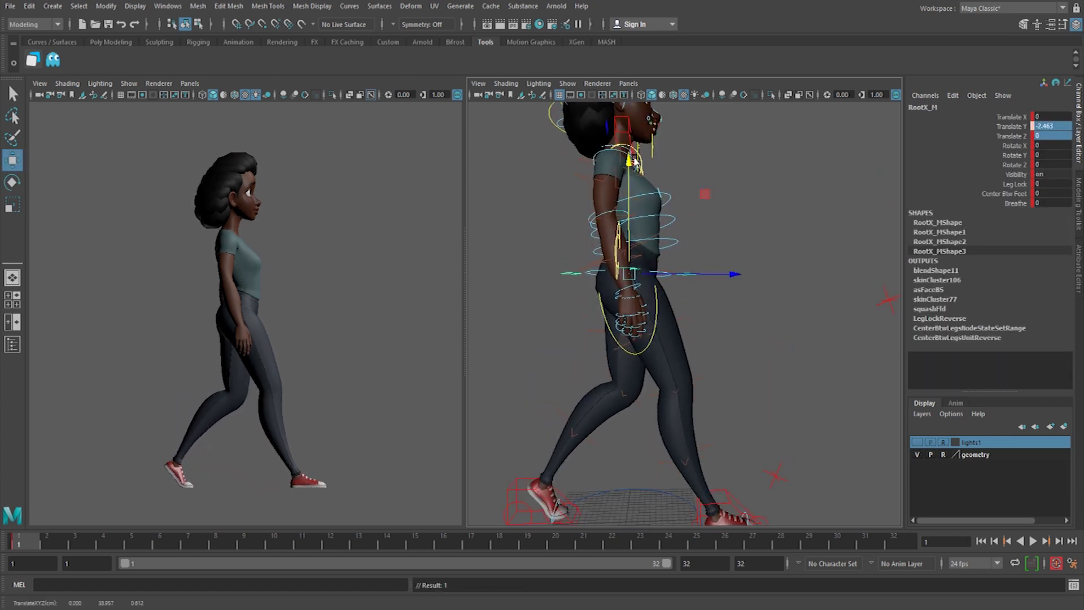
# Push the left foot far back along the floor and play back to check.
pyautogui.click(734, 508)
pyautogui.click(542, 506)
pyautogui.moveTo(624, 494); pyautogui.dragTo(605, 491)
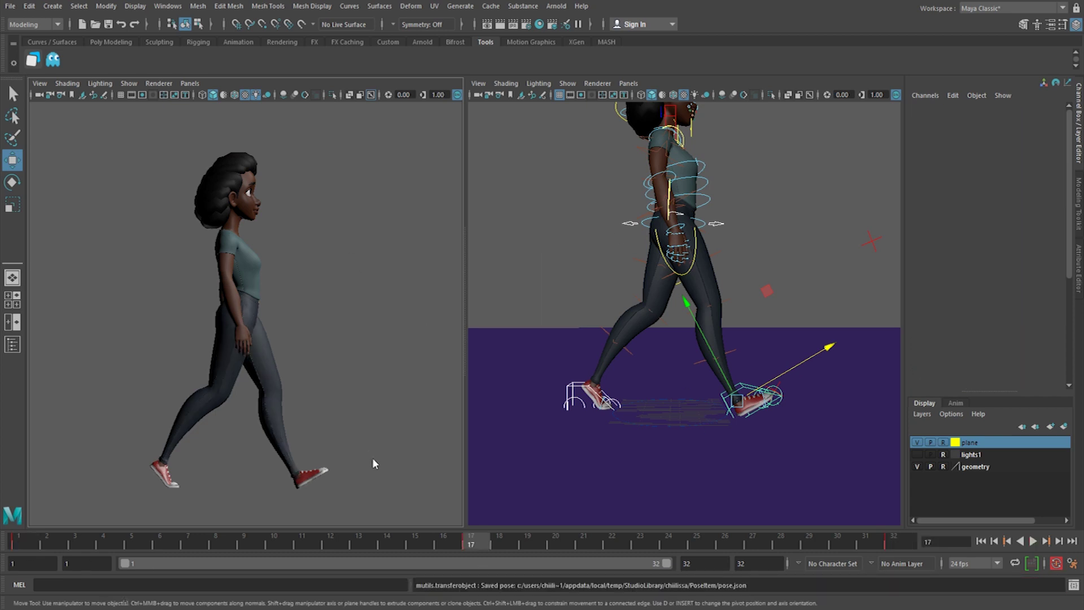
pyautogui.click(1033, 541)
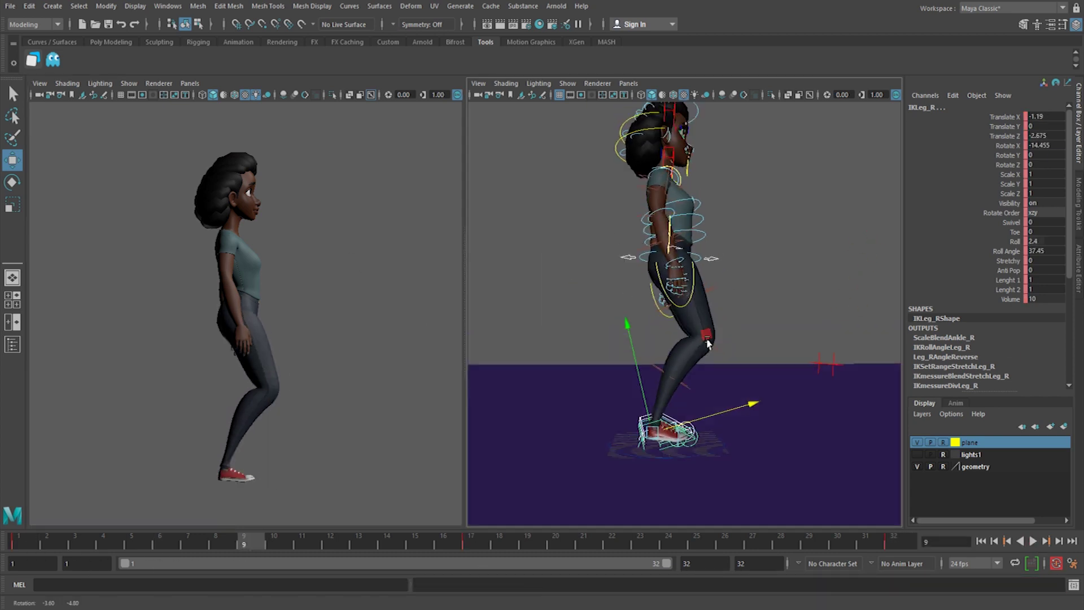
pyautogui.click(1034, 541)
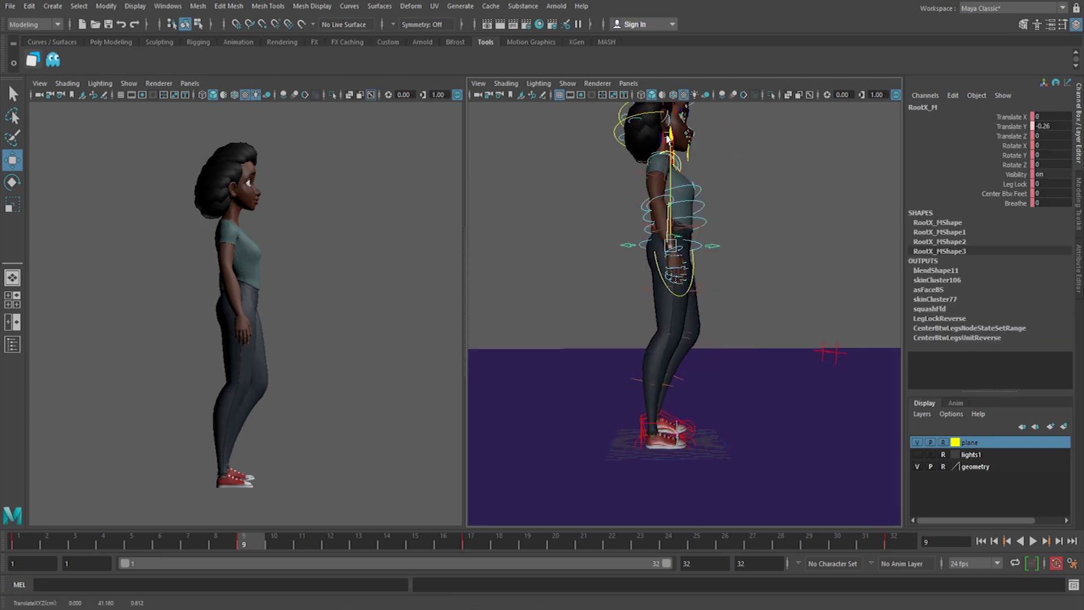
# Raise the left leg into the passing pose around frame 5.
pyautogui.moveTo(654, 443); pyautogui.dragTo(642, 393)
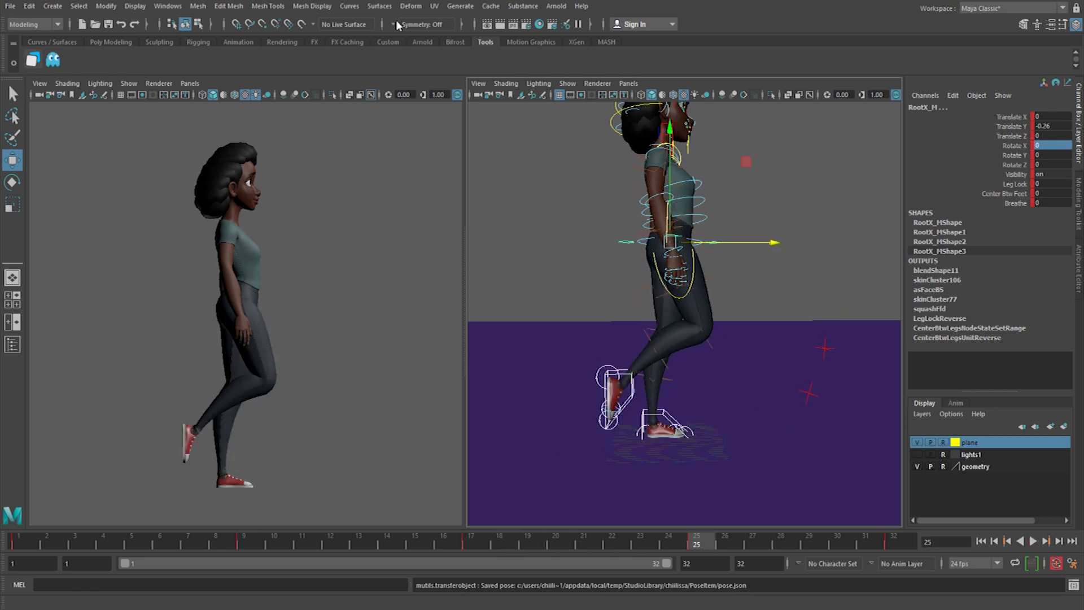
pyautogui.click(142, 544)
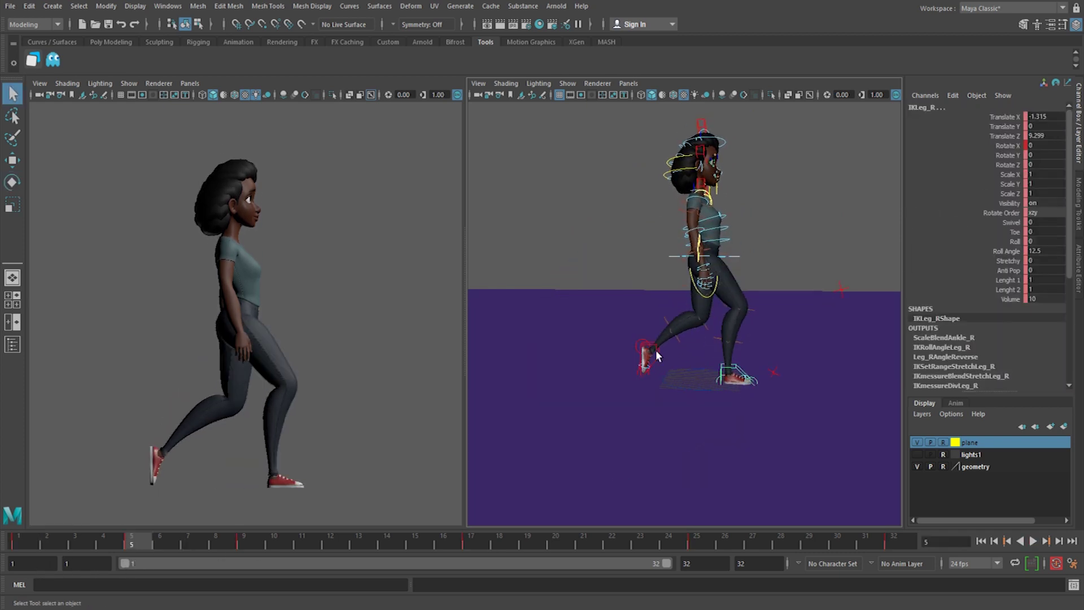
pyautogui.hotkey('alt', 'v')
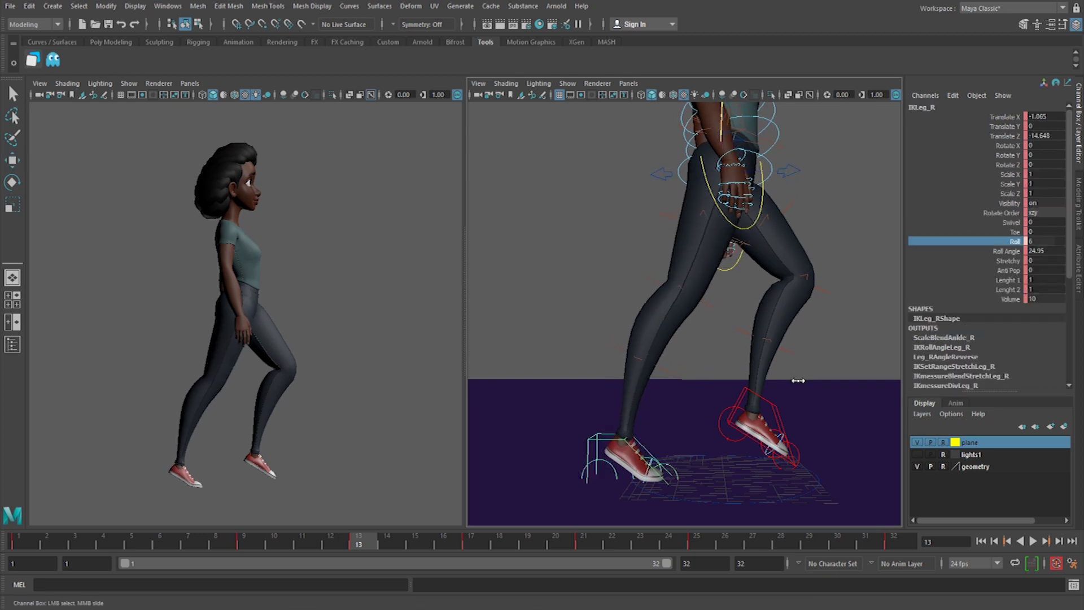
pyautogui.press('e')
# Adjust the root and left foot controls, then play back the walk cycle.
pyautogui.click(725, 175)
pyautogui.press('w')
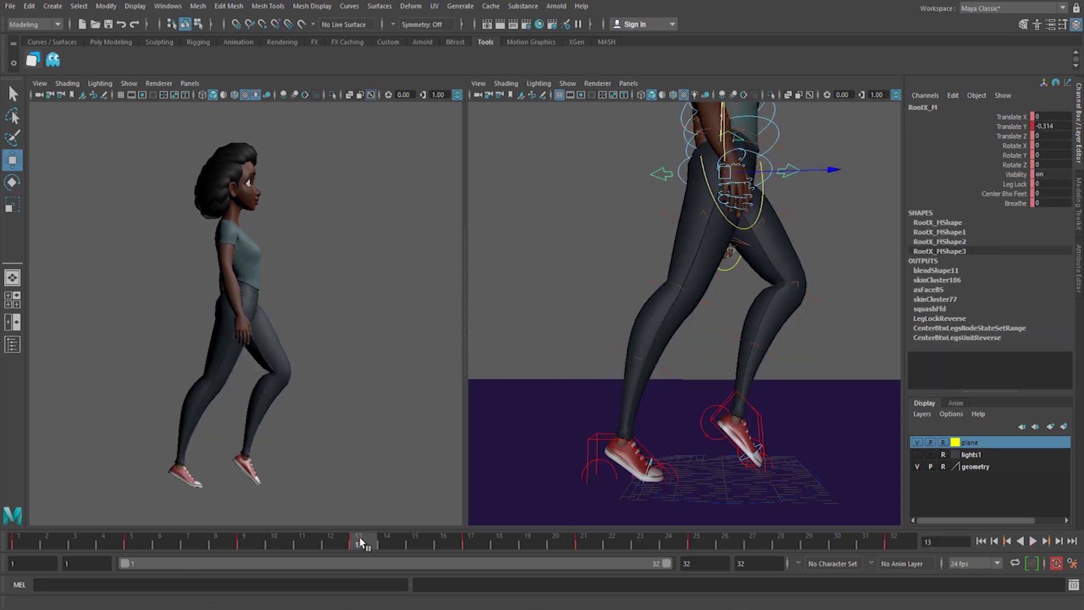
pyautogui.click(559, 446)
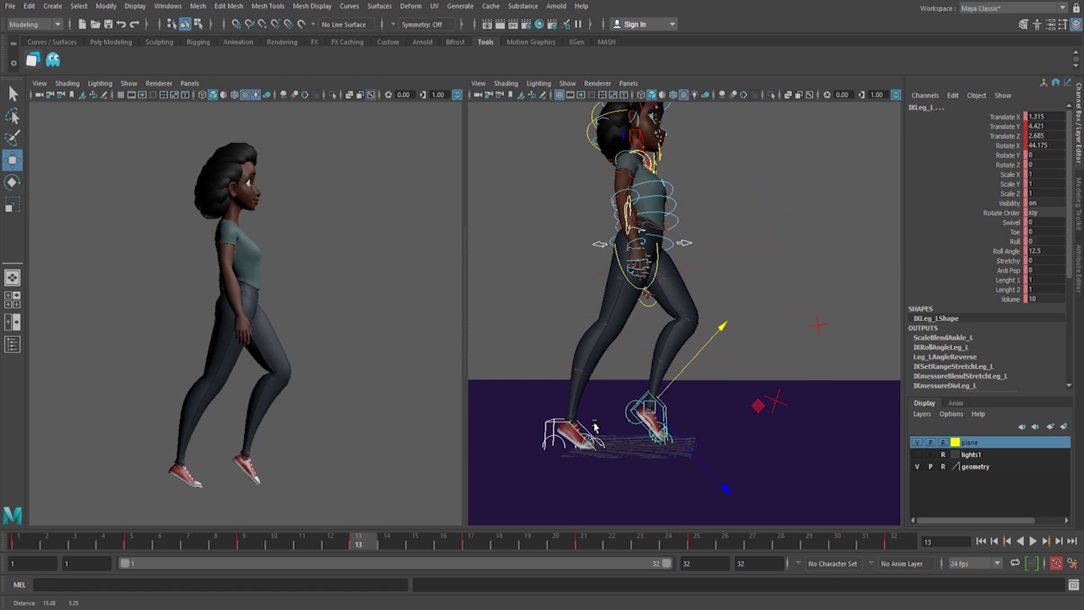
pyautogui.hotkey('alt', 'v')
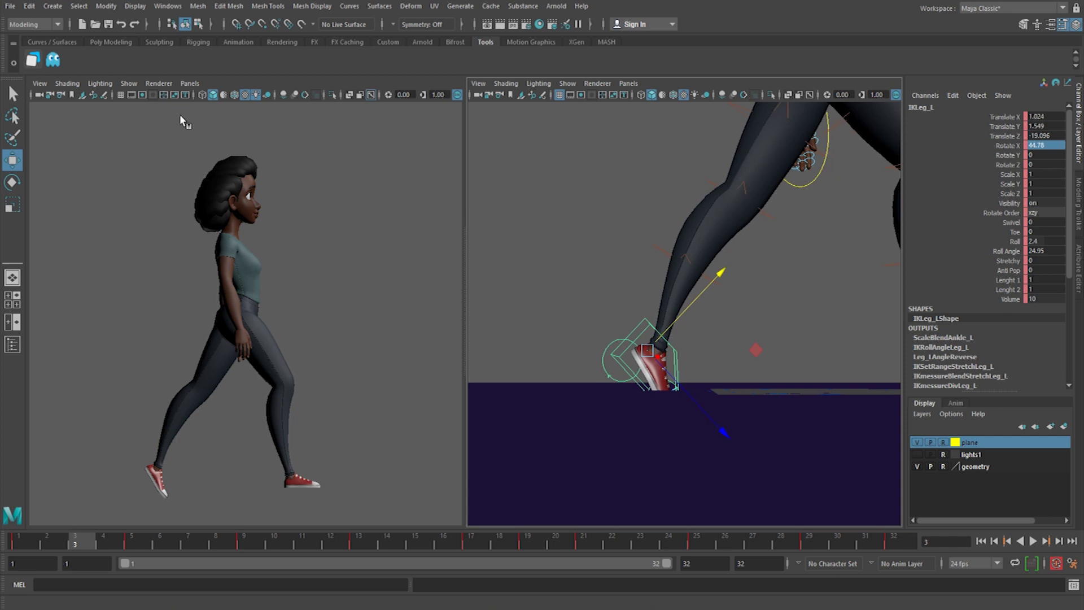
pyautogui.hotkey('alt', 'v')
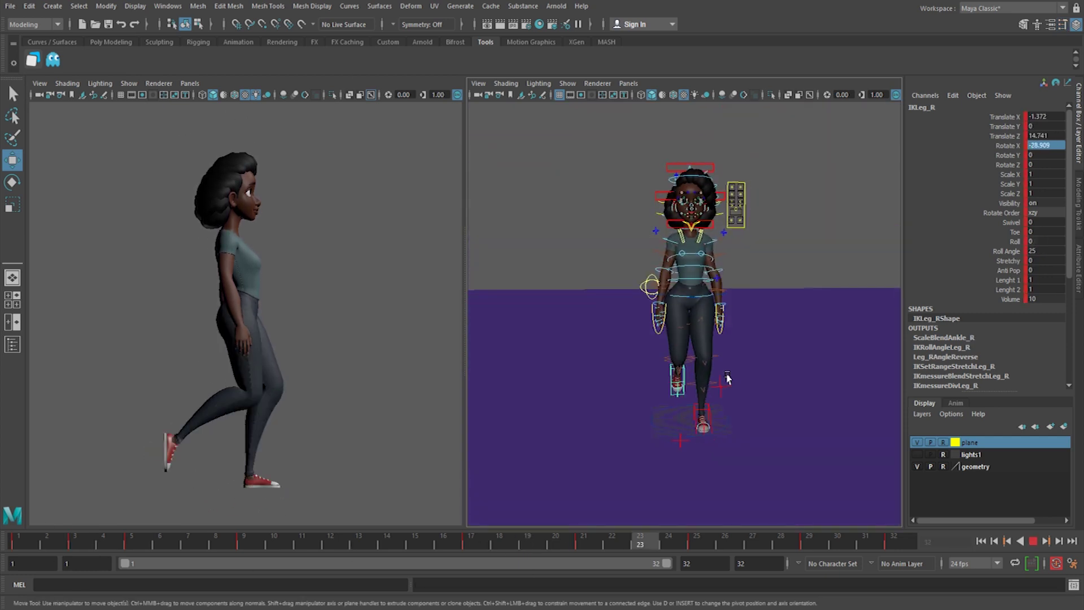
pyautogui.scroll(5, 723, 380)
# Twist the hip root around the vertical axis and play back to review.
pyautogui.click(676, 344)
pyautogui.press('e')
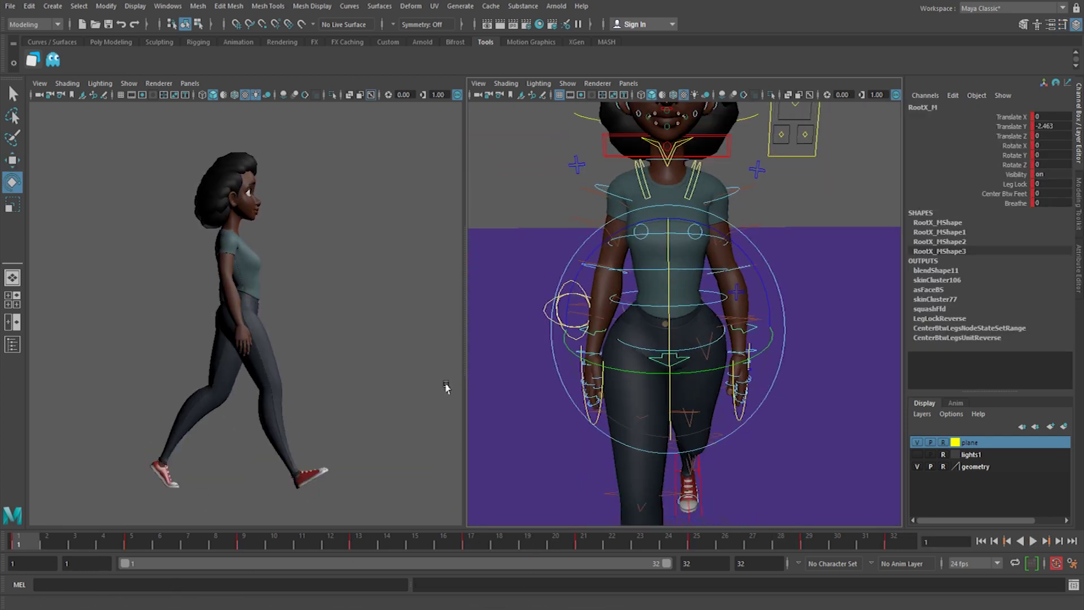
pyautogui.keyDown('alt'); pyautogui.moveTo(672, 361); pyautogui.dragTo(687, 354); pyautogui.keyUp('alt')
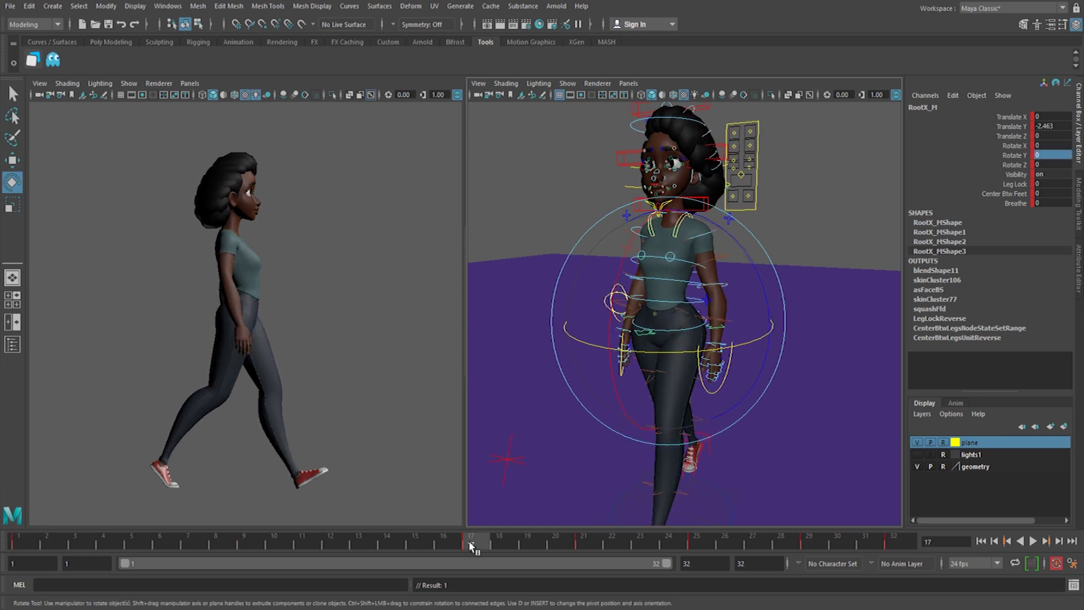
pyautogui.click(1034, 540)
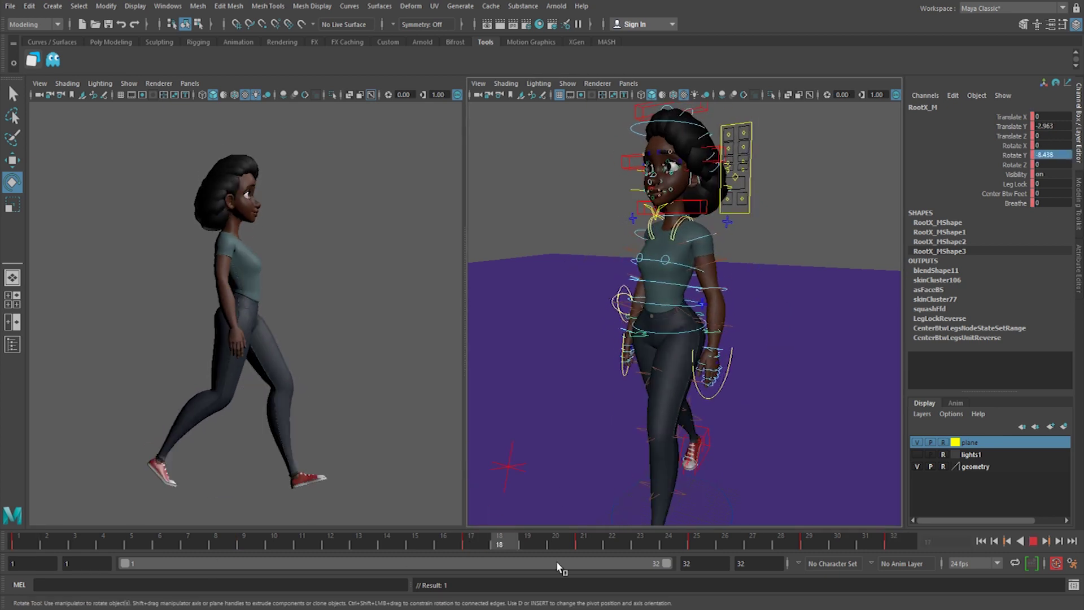
pyautogui.click(1033, 541)
pyautogui.keyDown('alt'); pyautogui.moveTo(571, 429); pyautogui.dragTo(544, 439); pyautogui.keyUp('alt')
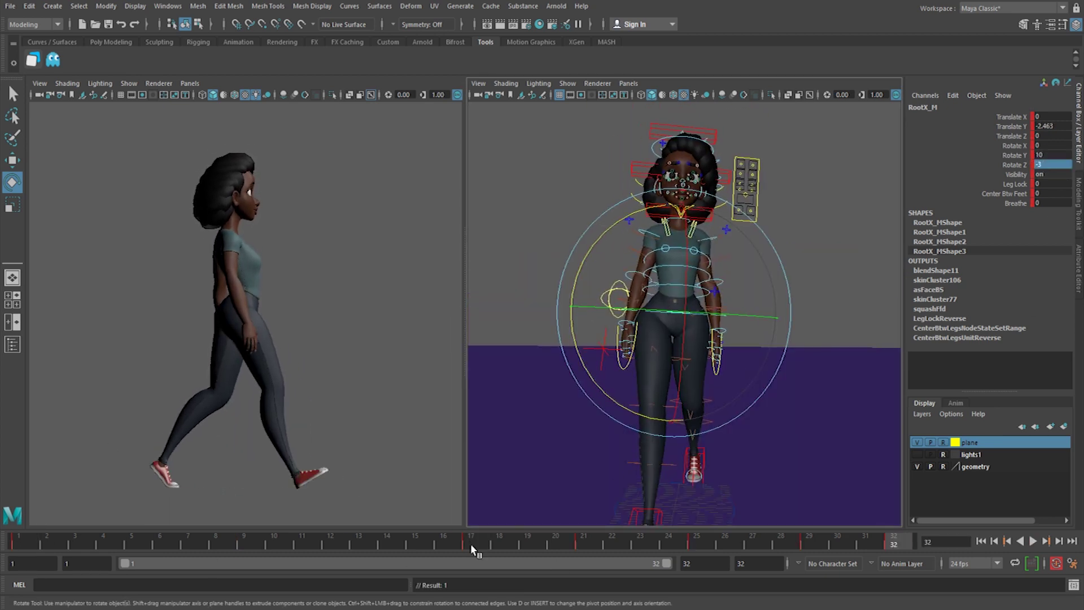
pyautogui.click(1033, 540)
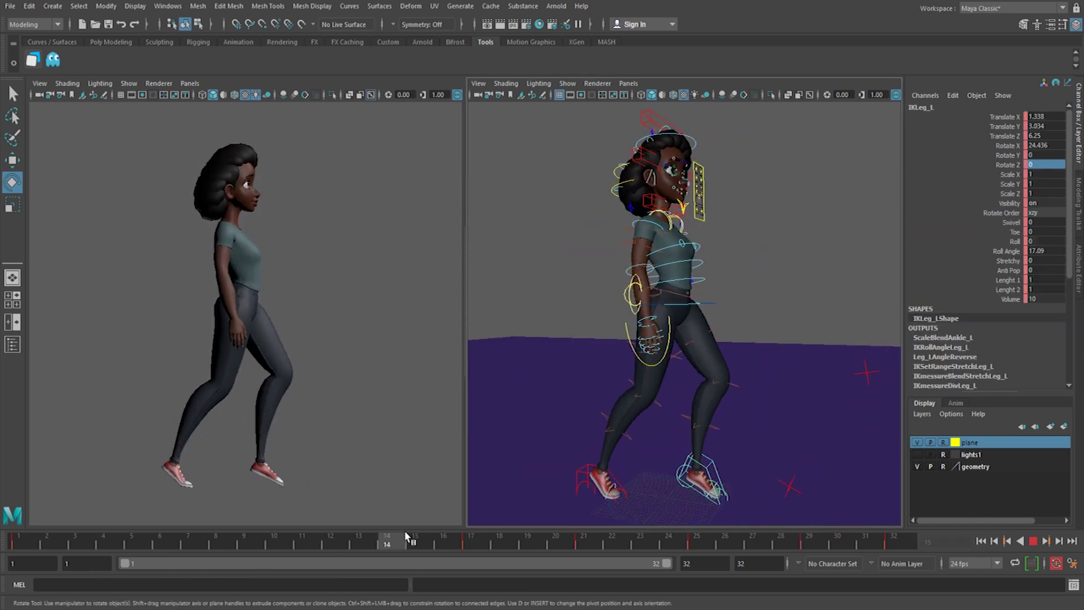
# Move to frame 29, step one frame ahead, and select the right foot control.
pyautogui.click(834, 552)
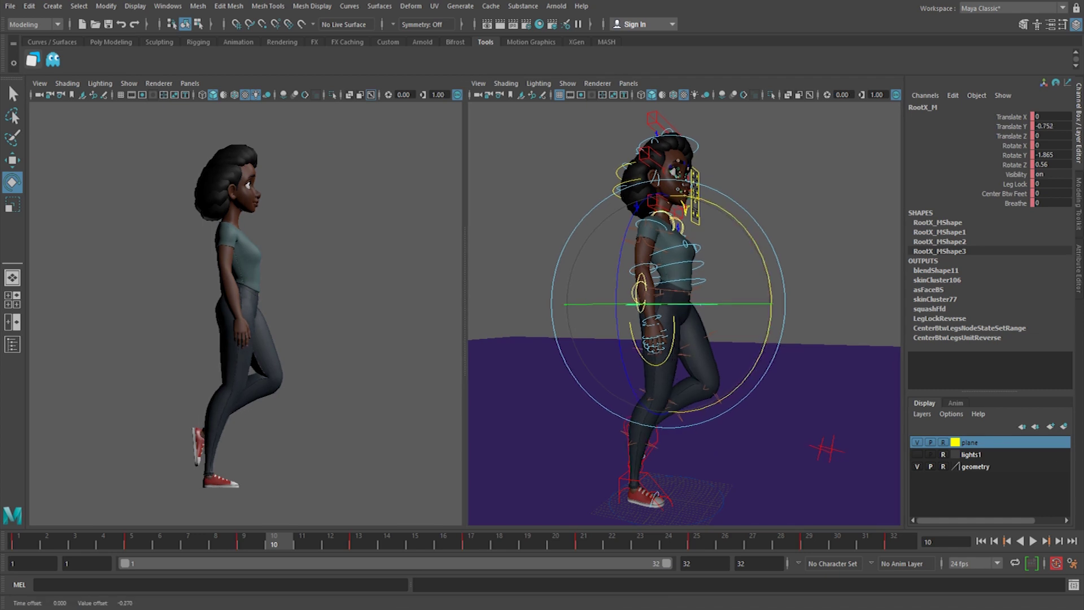
pyautogui.hotkey('alt', '.')
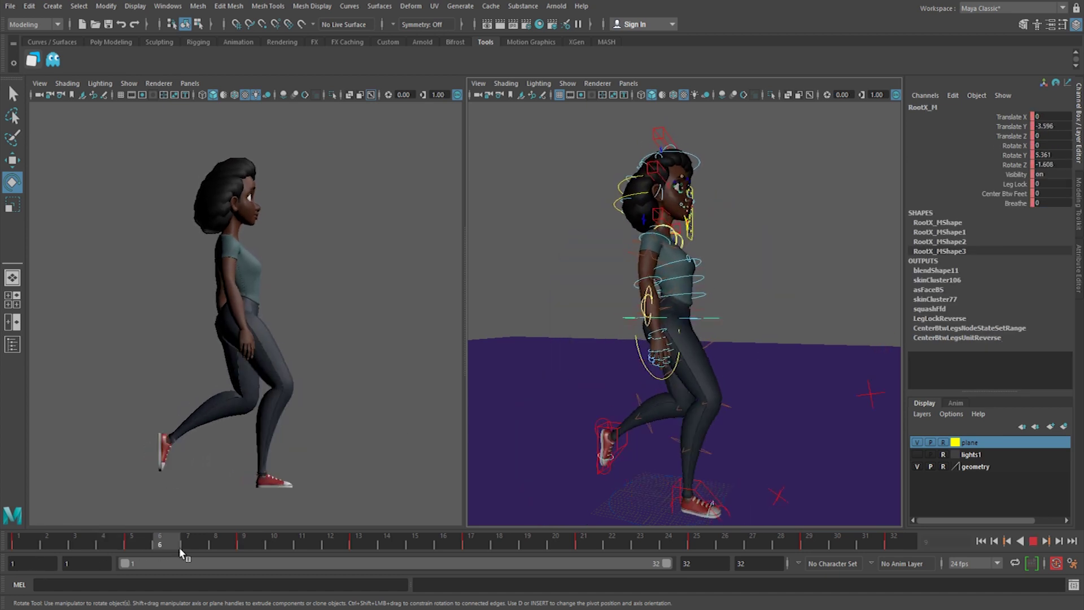
pyautogui.press('Escape')
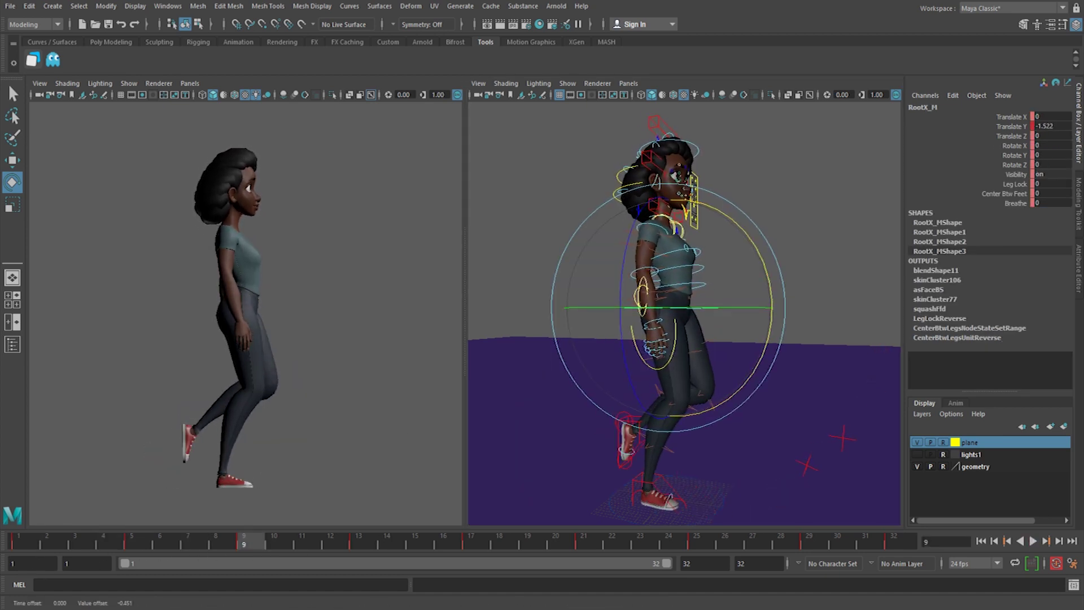
pyautogui.press('q')
pyautogui.click(628, 435)
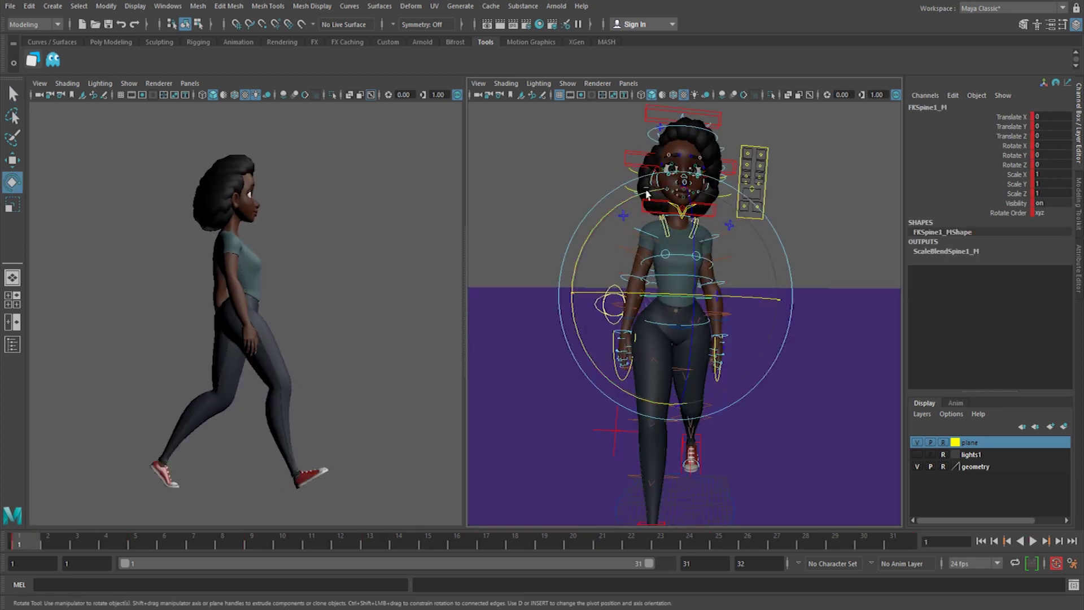
pyautogui.scroll(5, 683, 271)
# Tilt the head by rotating the neck control and review the cycle.
pyautogui.click(742, 201)
pyautogui.moveTo(728, 260); pyautogui.dragTo(721, 279)
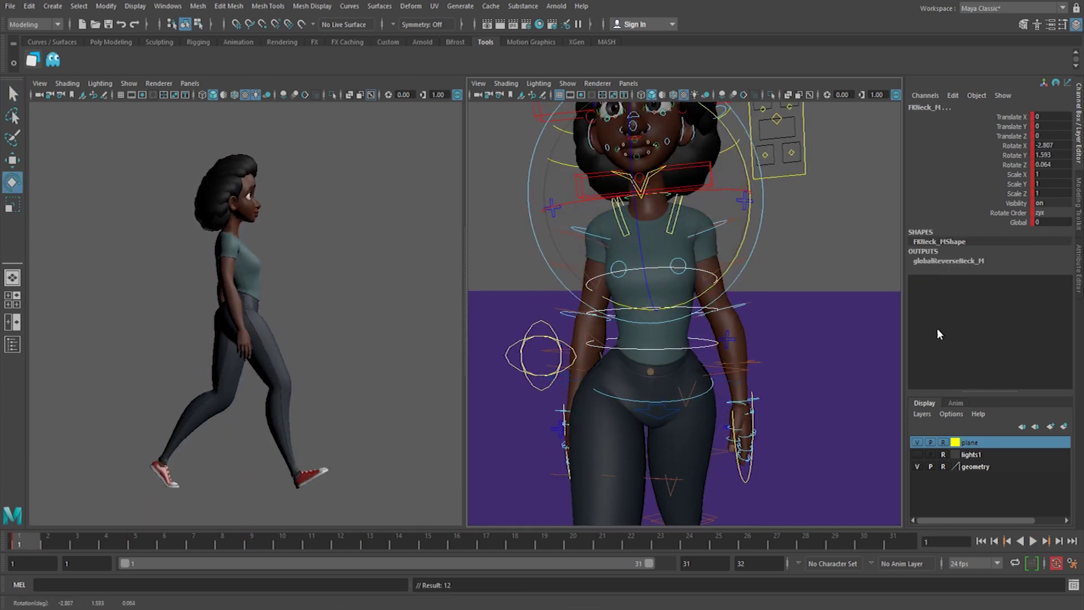
pyautogui.hotkey('alt', 'v')
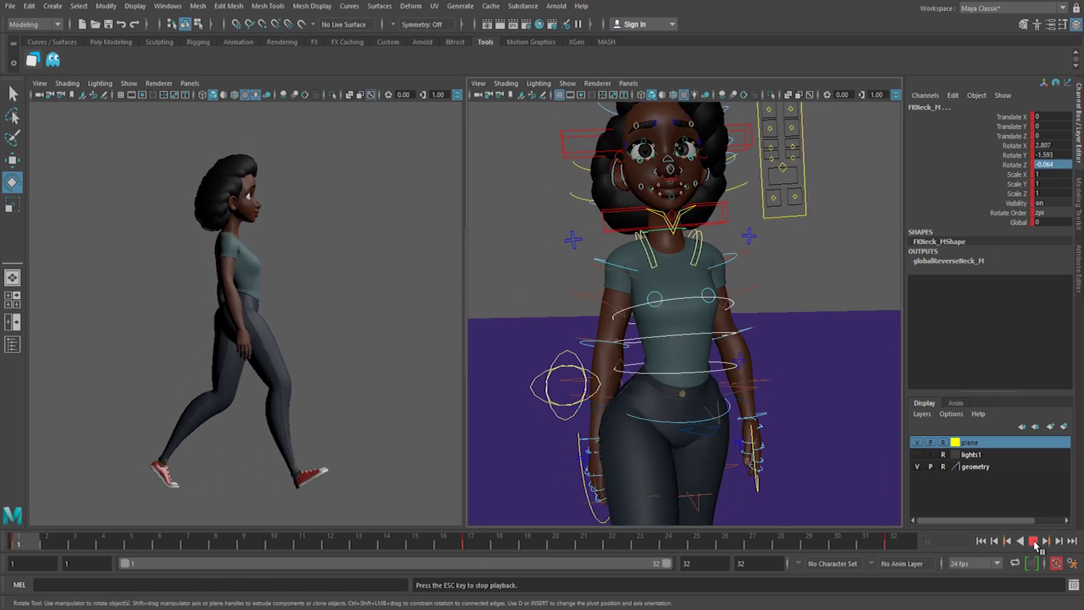
pyautogui.keyDown('alt'); pyautogui.moveTo(734, 378); pyautogui.dragTo(654, 467); pyautogui.keyUp('alt')
pyautogui.click(654, 467)
# Select the chest, right shoulder and right wrist controls for rotation.
pyautogui.click(632, 293)
pyautogui.click(664, 338)
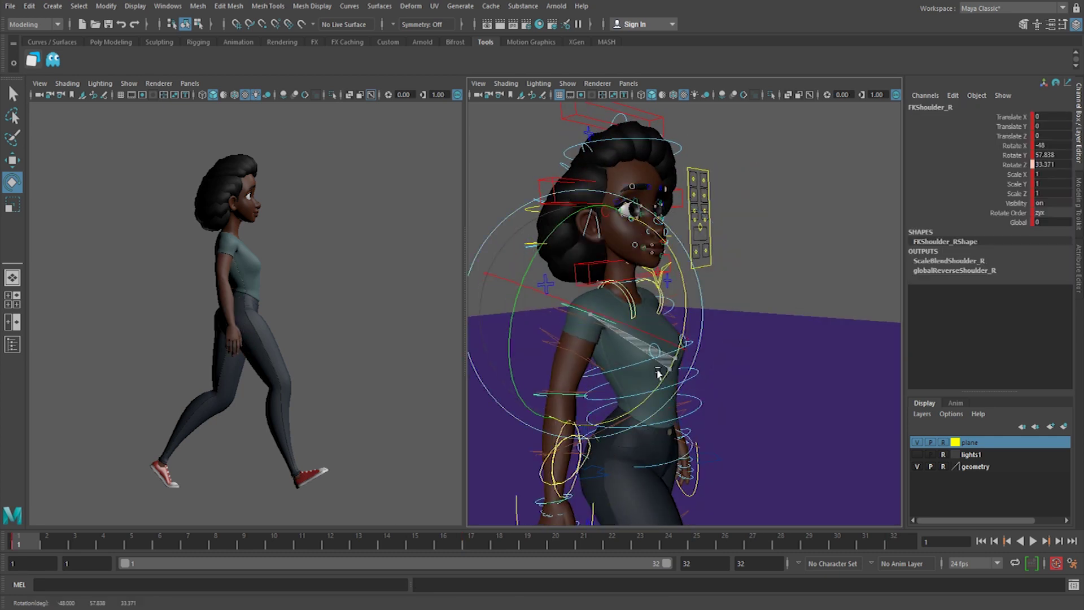
pyautogui.keyDown('alt'); pyautogui.moveTo(663, 339); pyautogui.dragTo(672, 293); pyautogui.keyUp('alt')
pyautogui.click(537, 310)
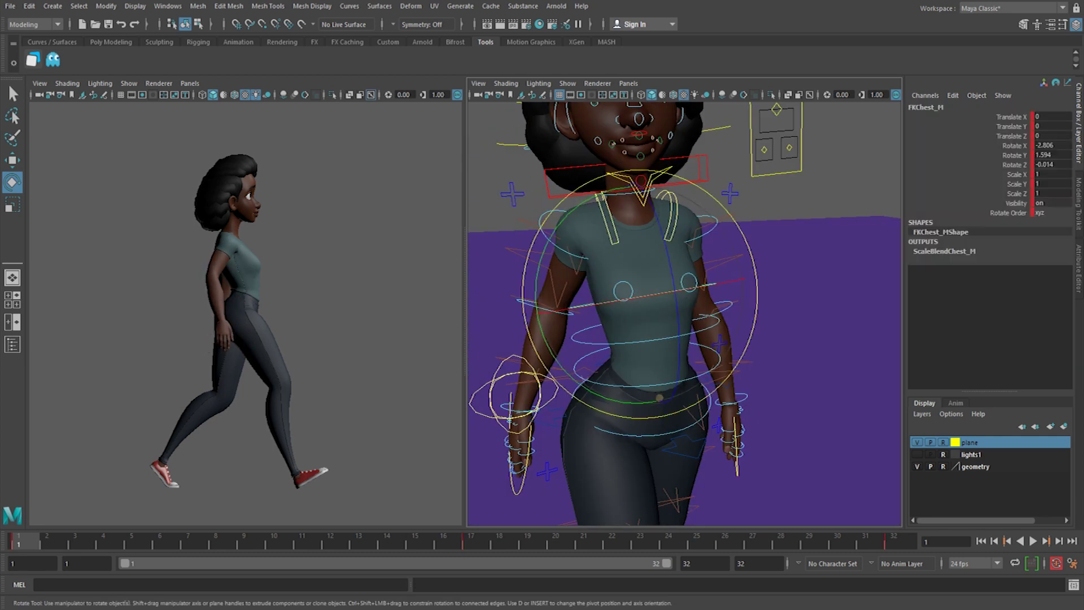
pyautogui.press('r')
pyautogui.click(513, 395)
pyautogui.press('e')
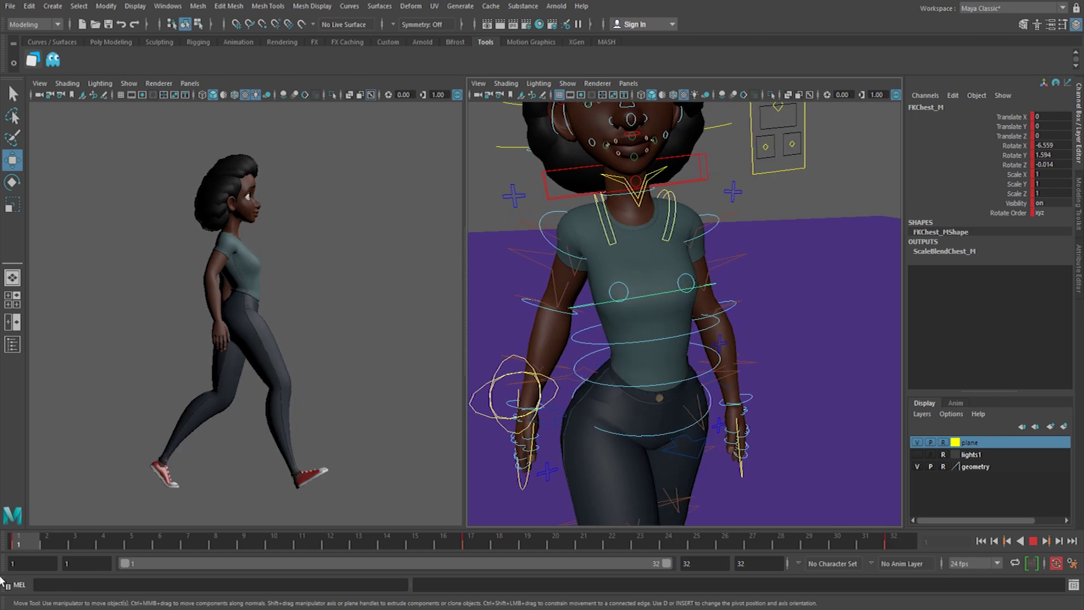
pyautogui.keyDown('alt'); pyautogui.moveTo(513, 395); pyautogui.dragTo(671, 408); pyautogui.keyUp('alt')
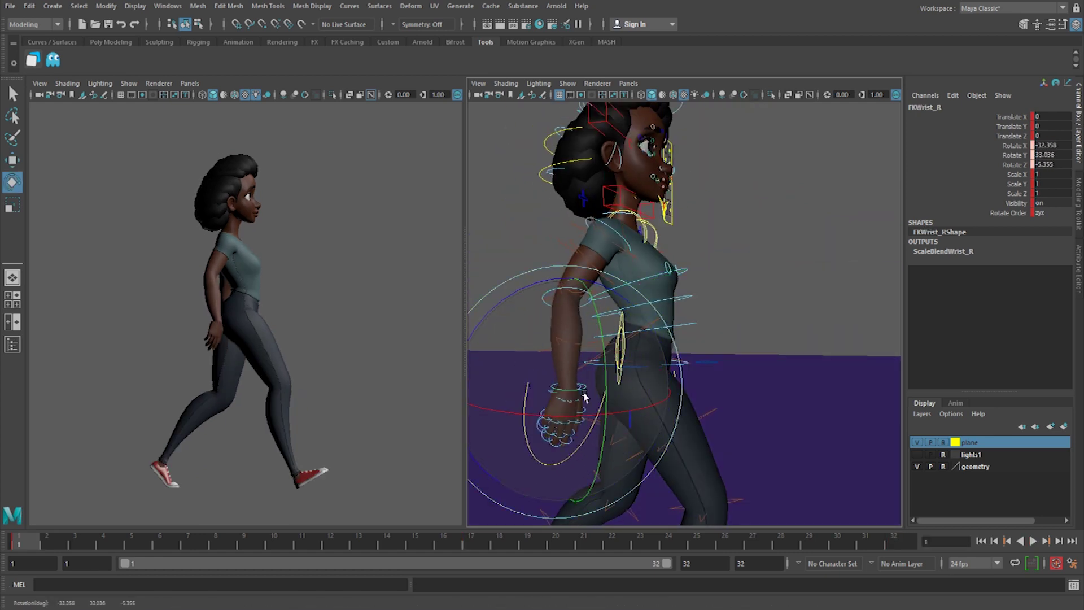
pyautogui.keyDown('alt'); pyautogui.moveTo(585, 397); pyautogui.dragTo(570, 367); pyautogui.keyUp('alt')
# Rotate the right shoulder to adjust the arm swing and review playback.
pyautogui.click(570, 362)
pyautogui.click(600, 265)
pyautogui.keyDown('alt'); pyautogui.moveTo(600, 265); pyautogui.dragTo(615, 338); pyautogui.keyUp('alt')
pyautogui.hotkey('alt', 'v')
pyautogui.click(618, 399)
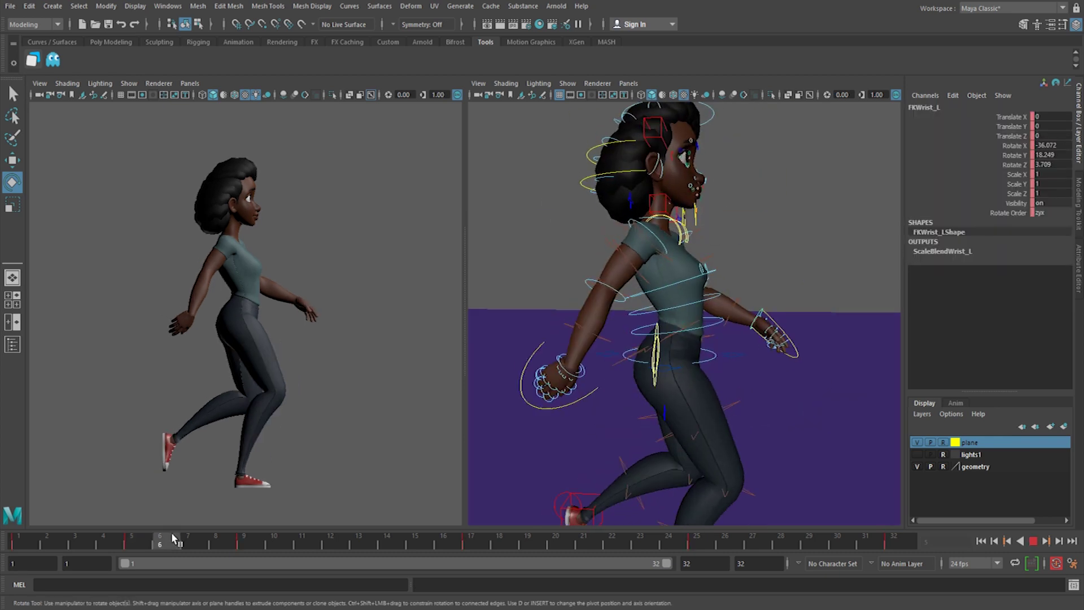
pyautogui.hotkey('alt', 'v')
# Orbit to a front view and play the walk to review the upper body.
pyautogui.press('q')
pyautogui.keyDown('alt'); pyautogui.moveTo(564, 266); pyautogui.dragTo(774, 295); pyautogui.keyUp('alt')
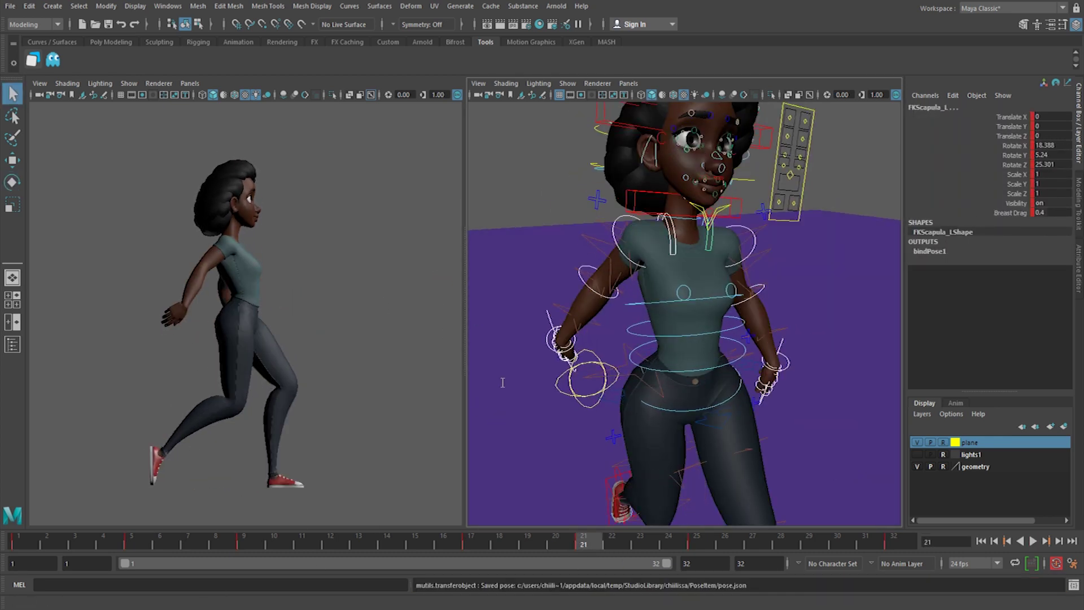
pyautogui.keyDown('alt'); pyautogui.moveTo(664, 279); pyautogui.dragTo(429, 389, button='right'); pyautogui.keyUp('alt')
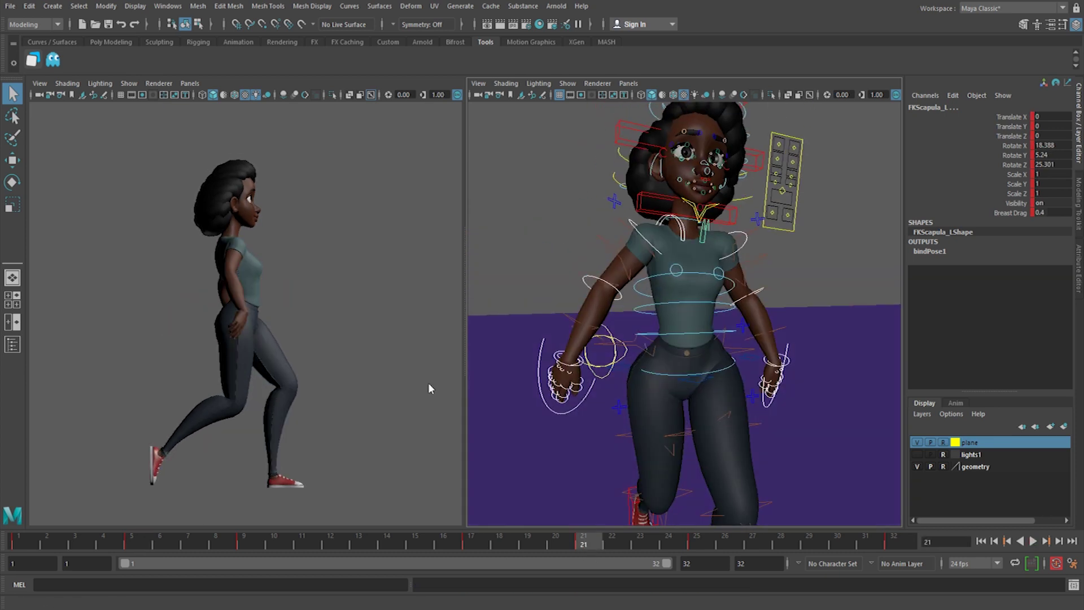
pyautogui.press('Down')
pyautogui.press('Down')
pyautogui.press('Down')
pyautogui.hotkey('alt', 'v')
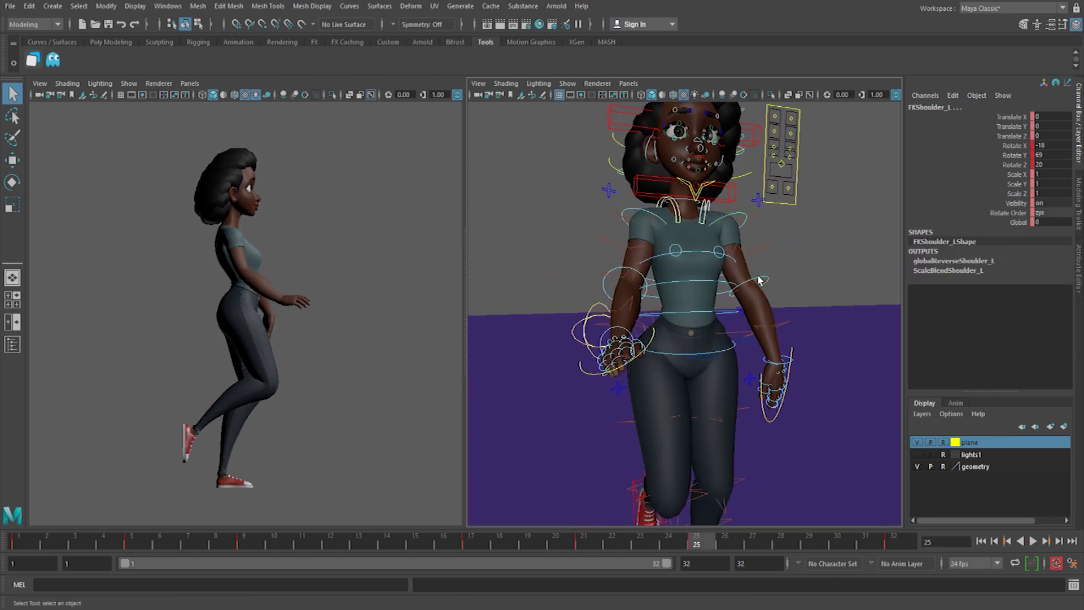
pyautogui.press('Up')
pyautogui.press('Up')
pyautogui.press('Up')
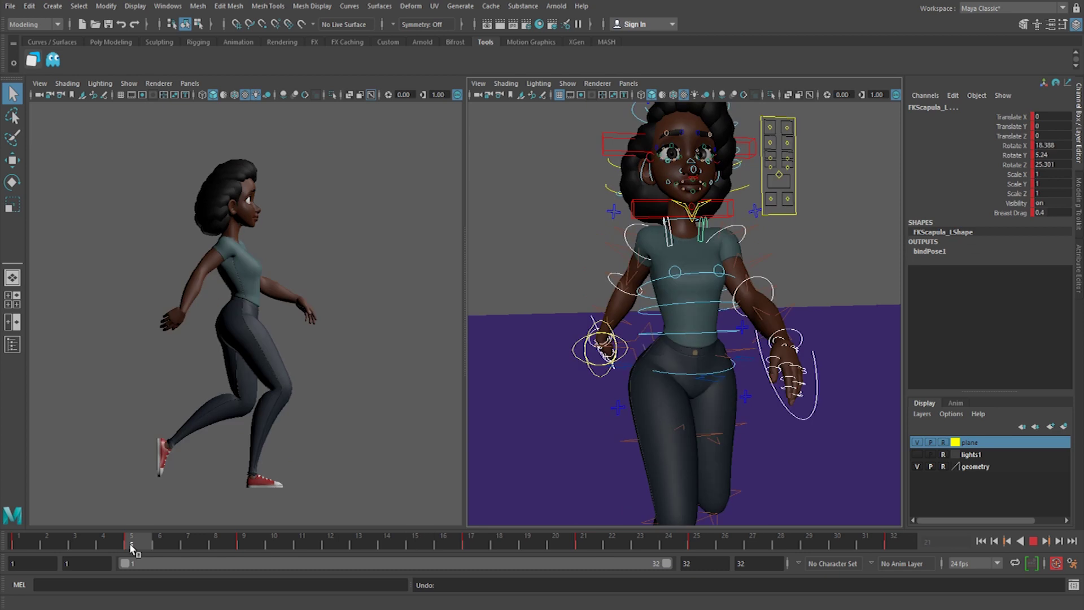
pyautogui.click(704, 548)
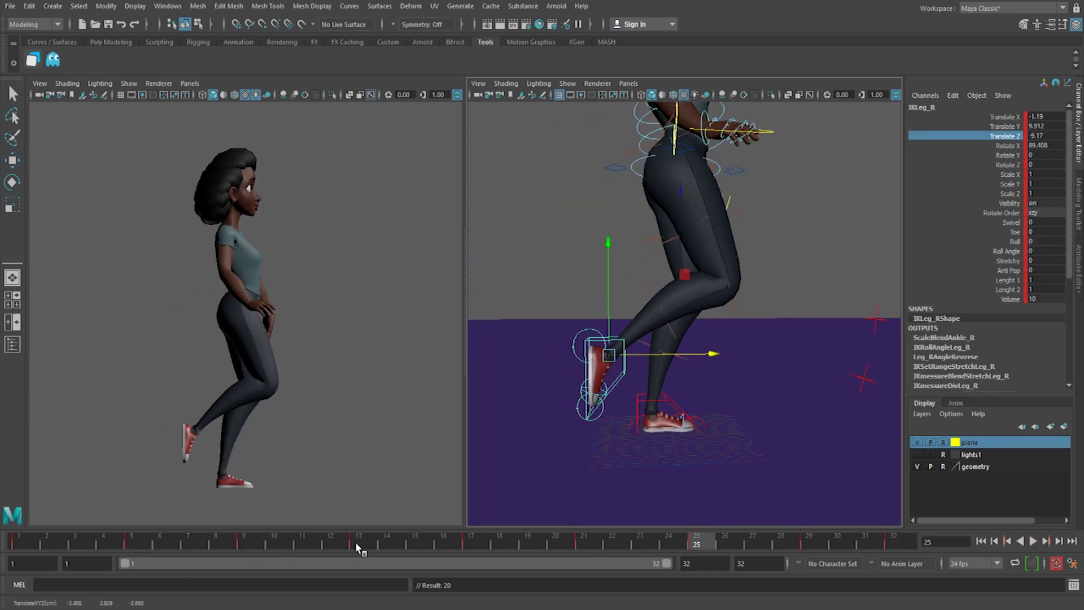
# Scrub to frame 13 and replay the walk cycle repeatedly to check the arms.
pyautogui.moveTo(358, 547); pyautogui.dragTo(581, 547)
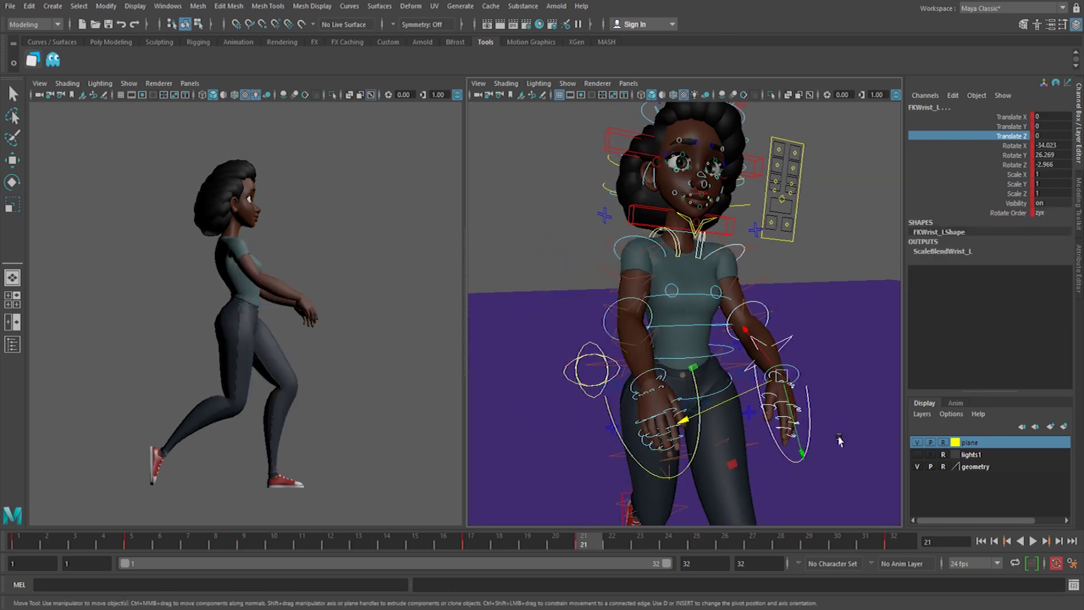
pyautogui.click(243, 548)
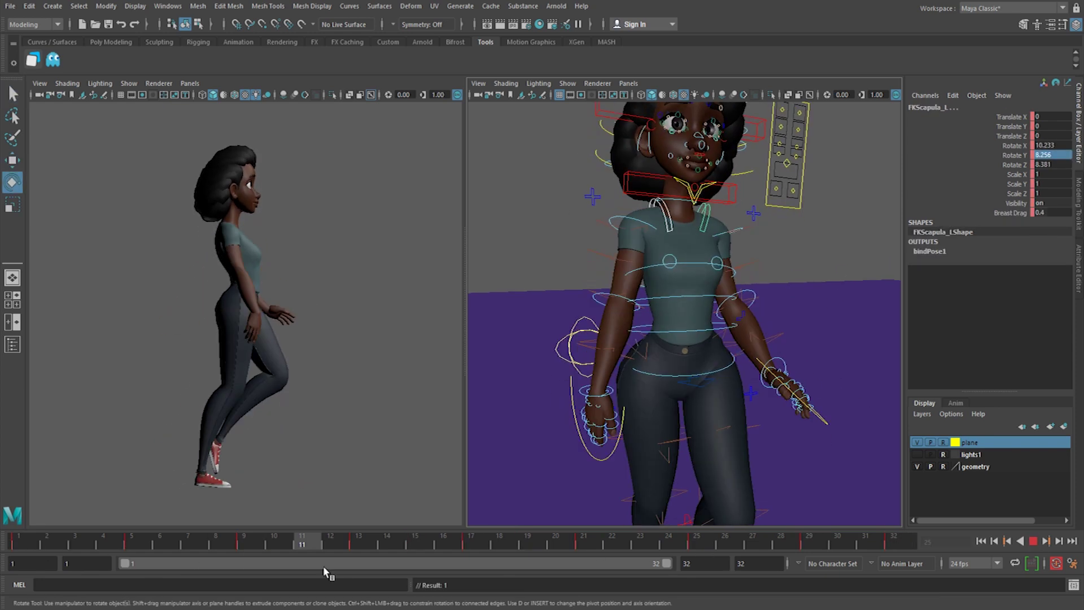
pyautogui.moveTo(327, 544); pyautogui.dragTo(368, 548)
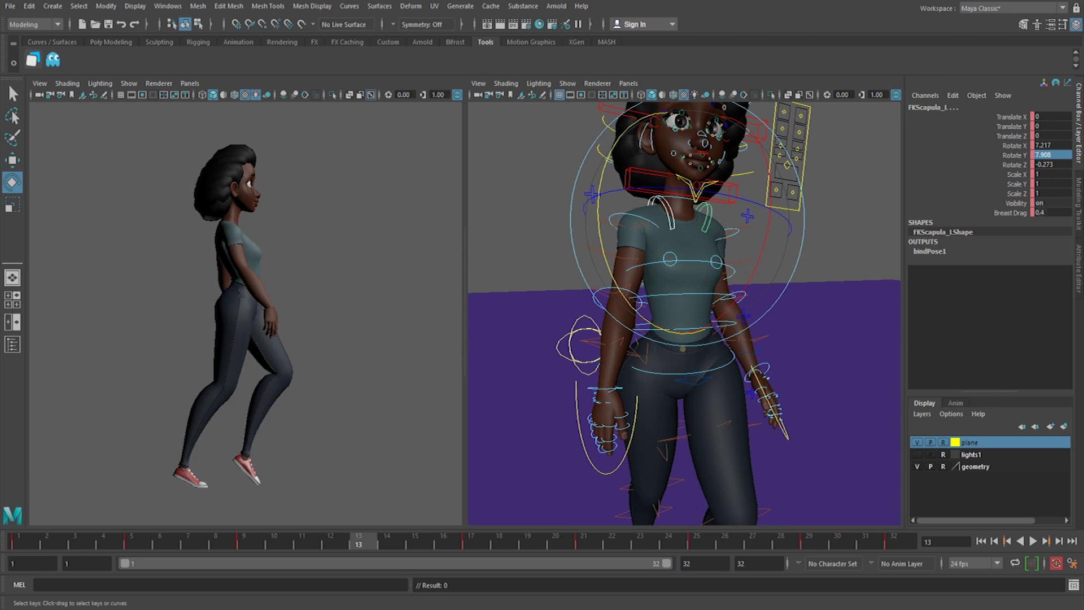
pyautogui.hotkey('alt', 'v')
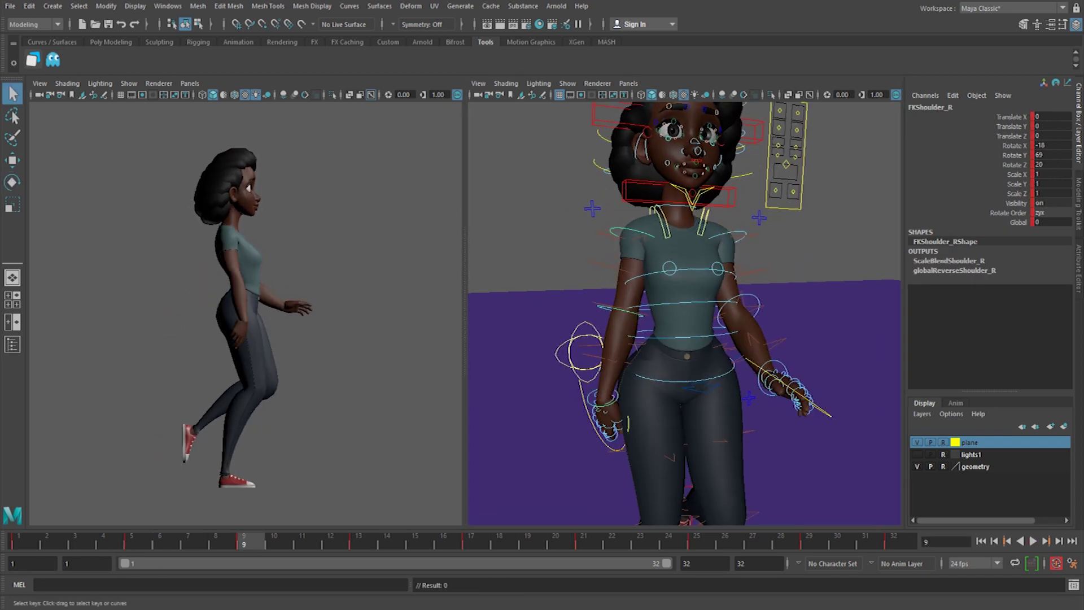
pyautogui.hotkey('alt', 'v')
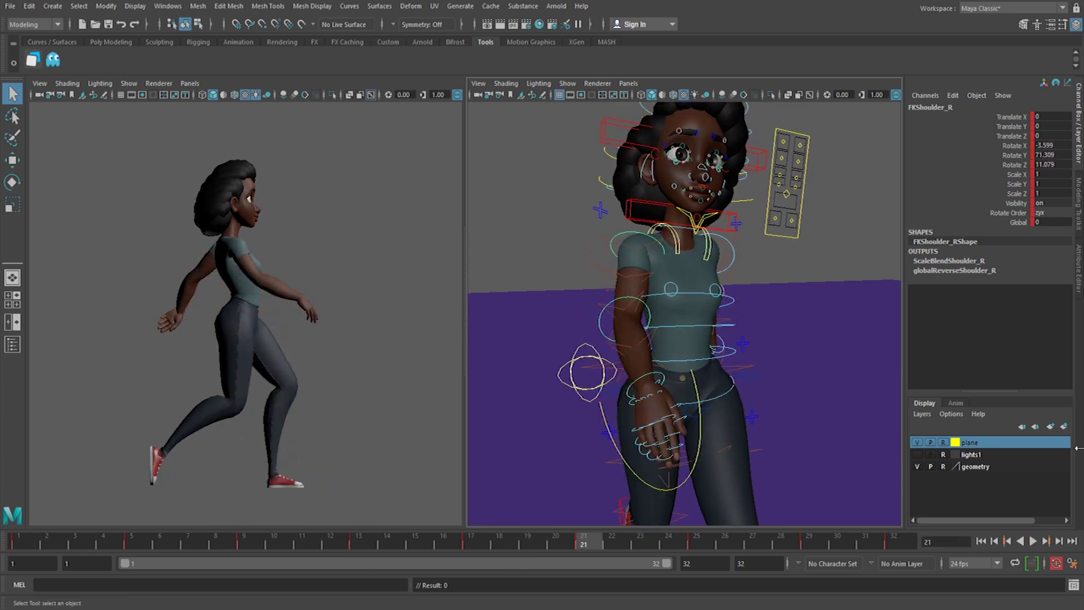
pyautogui.hotkey('alt', 'v')
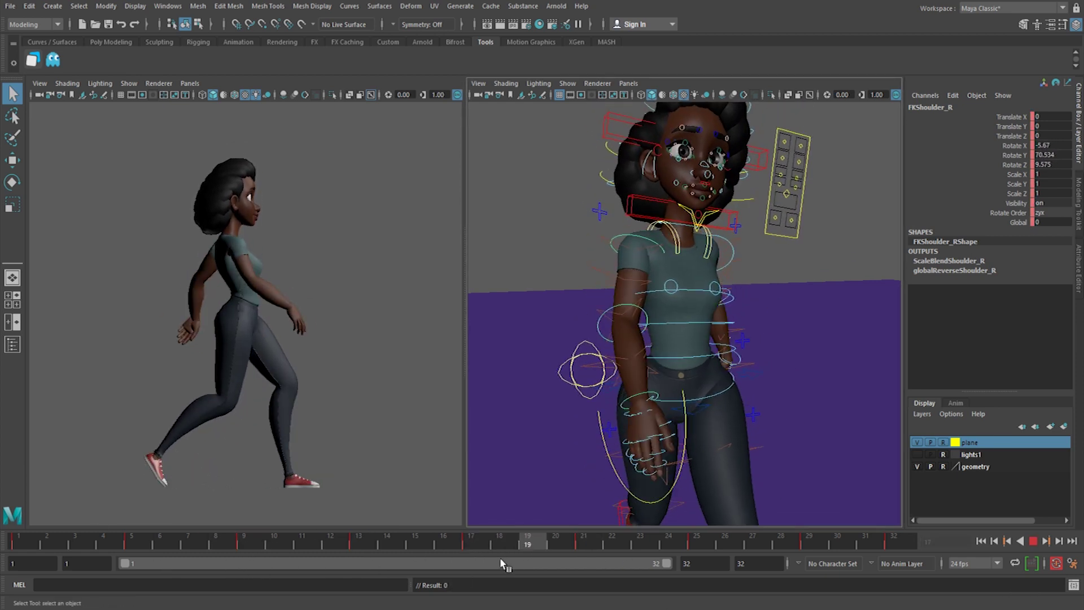
pyautogui.hotkey('alt', 'v')
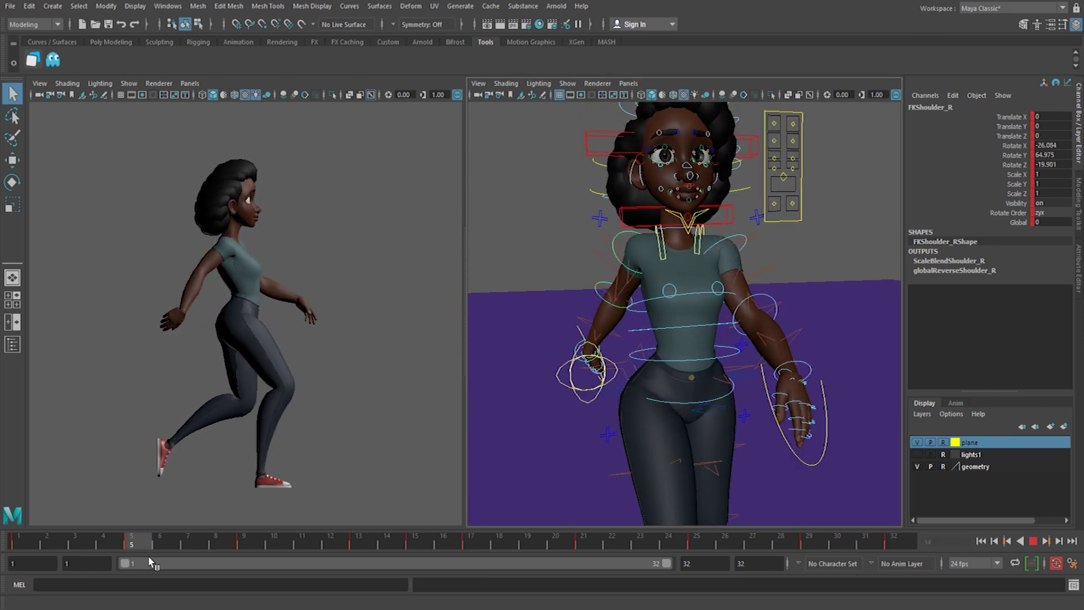
pyautogui.click(128, 543)
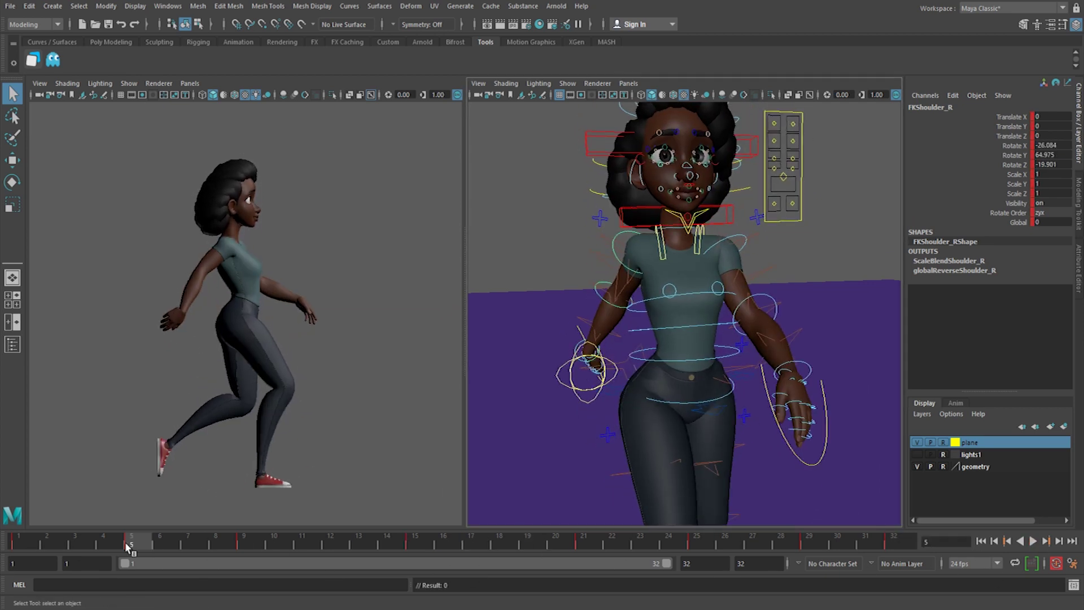
pyautogui.click(1033, 541)
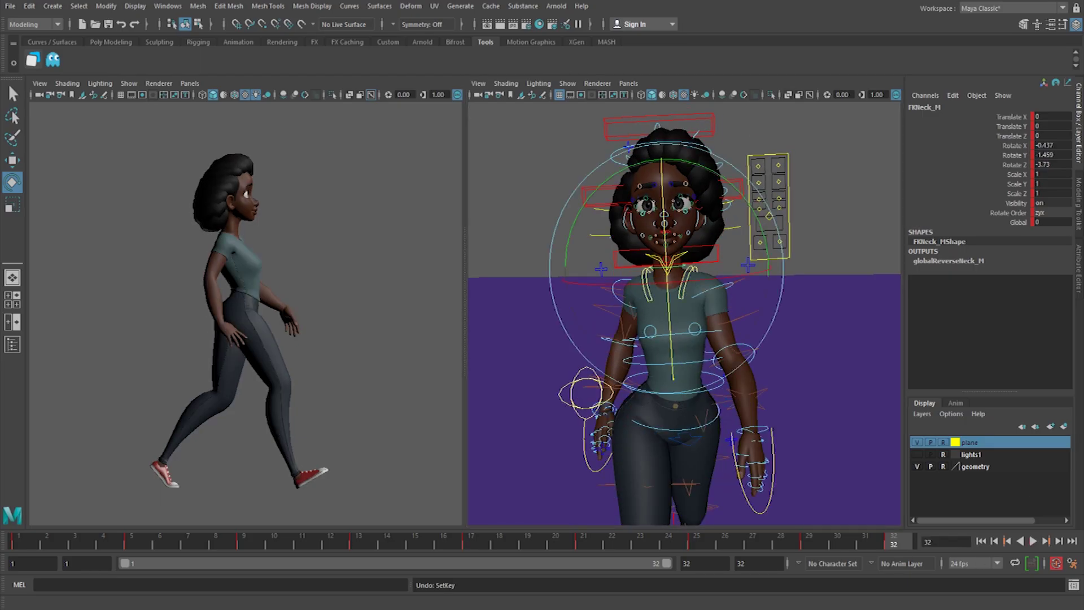
# Play back the walk cycle to review the neck key and leg adjustments.
pyautogui.hotkey('alt', 'v')
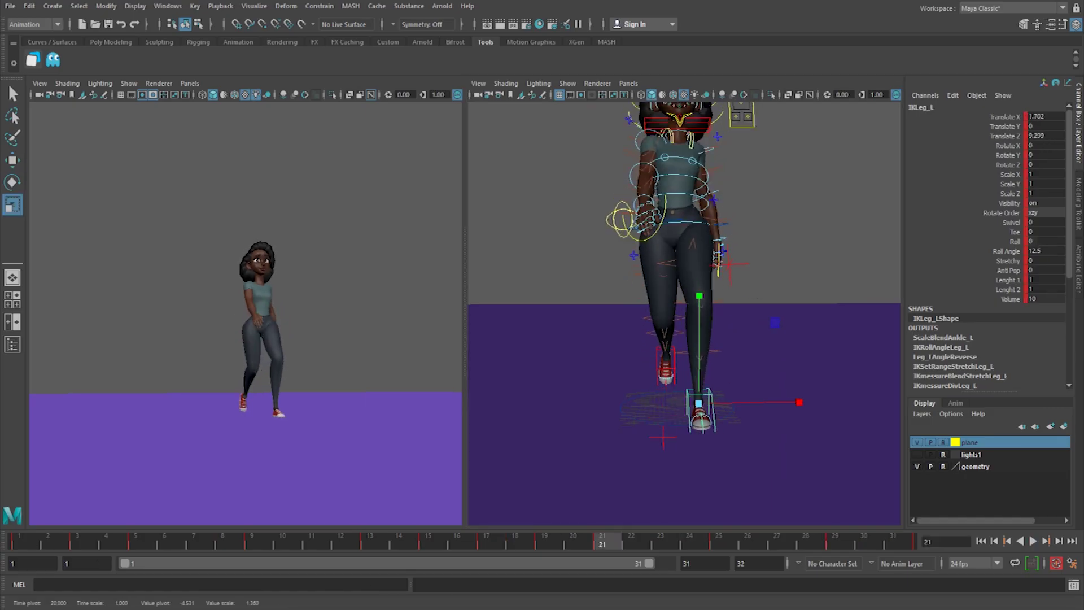
# Move the leg control and play Dana's walk to check the leg changes.
pyautogui.press('w')
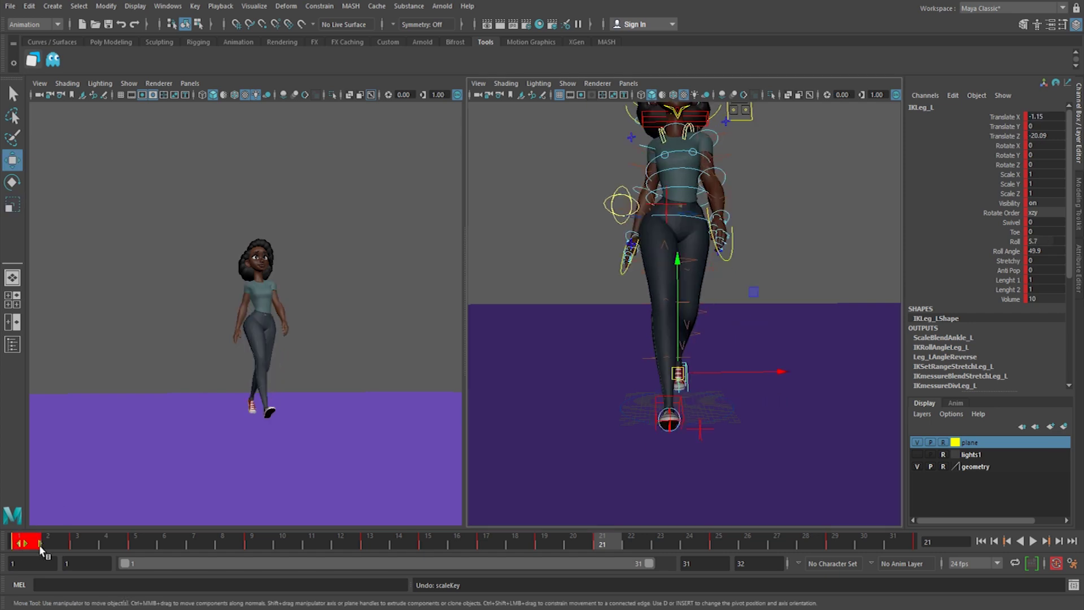
pyautogui.hotkey('alt', 'v')
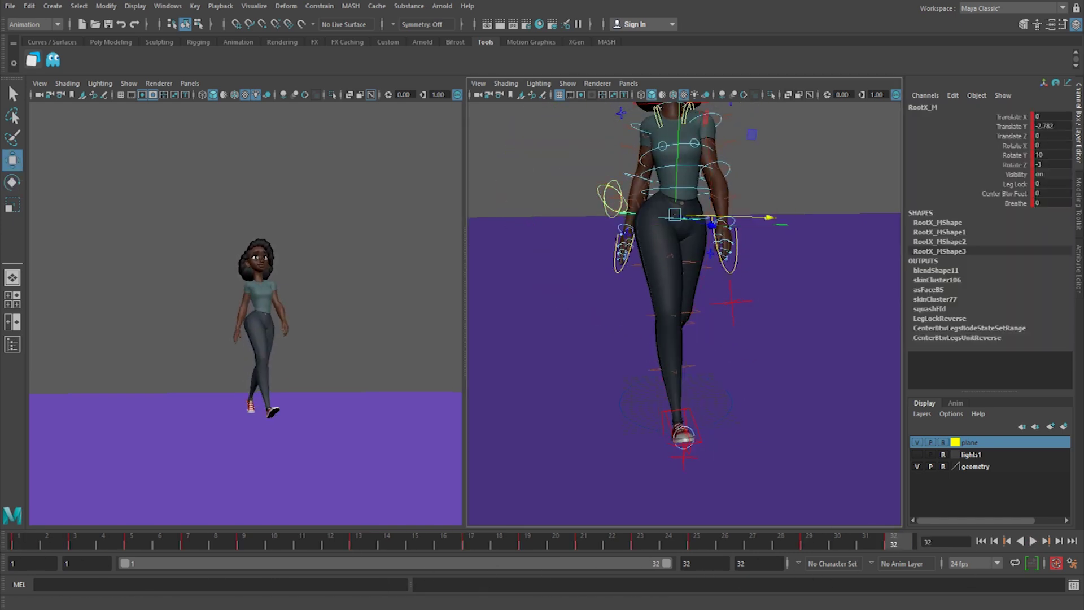
pyautogui.press('q')
pyautogui.hotkey('alt', 'v')
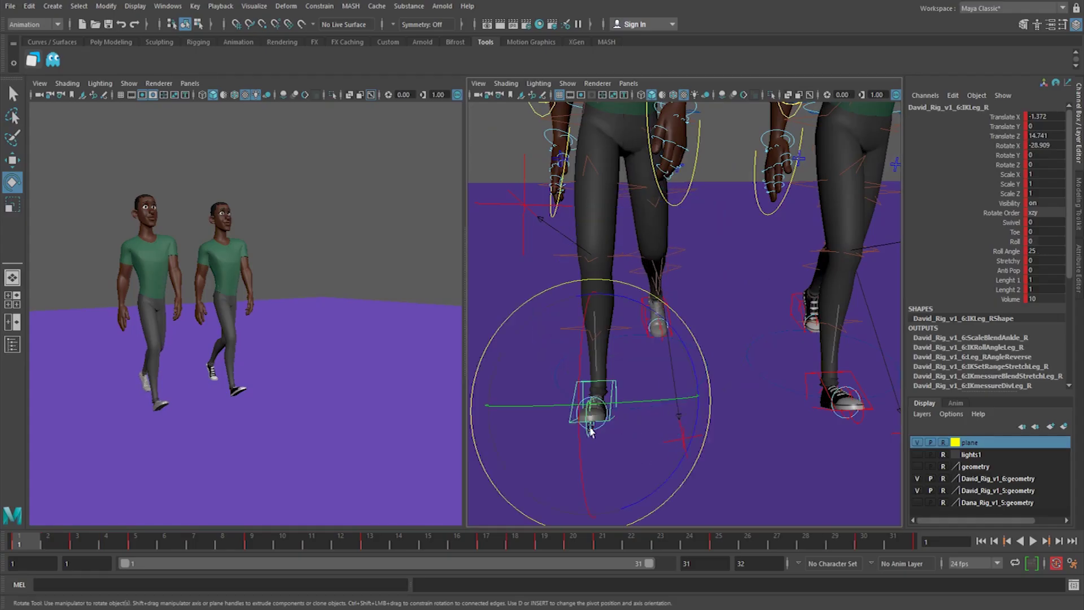
# Slide David's right foot outward along X to about -5.6, then scrub frames 1–31 and play.
pyautogui.press('w')
pyautogui.moveTo(650, 404); pyautogui.dragTo(621, 406)
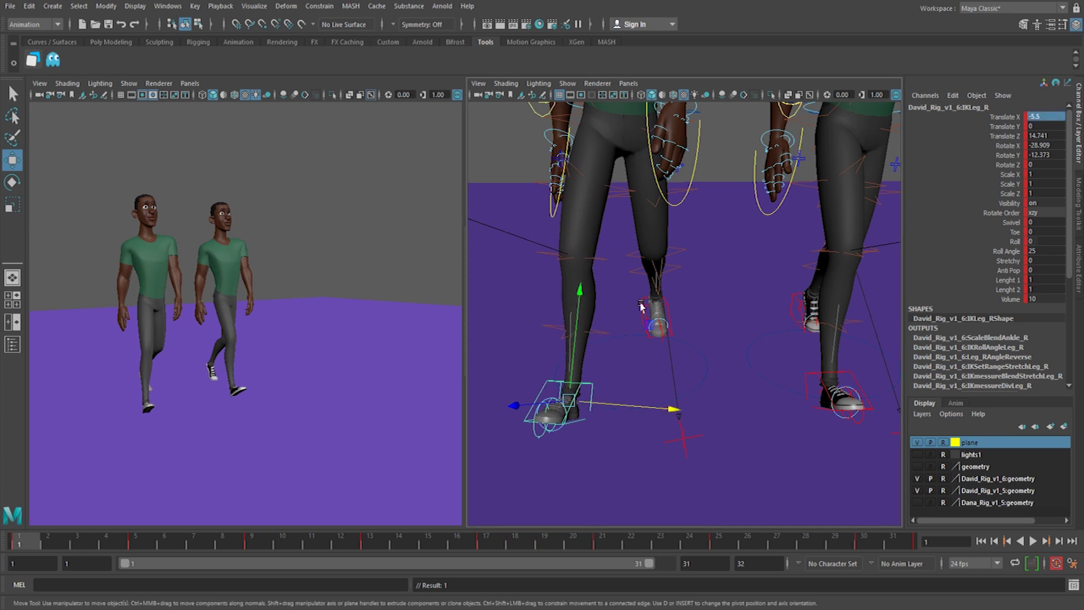
pyautogui.click(651, 316)
pyautogui.moveTo(65, 551); pyautogui.dragTo(18, 550)
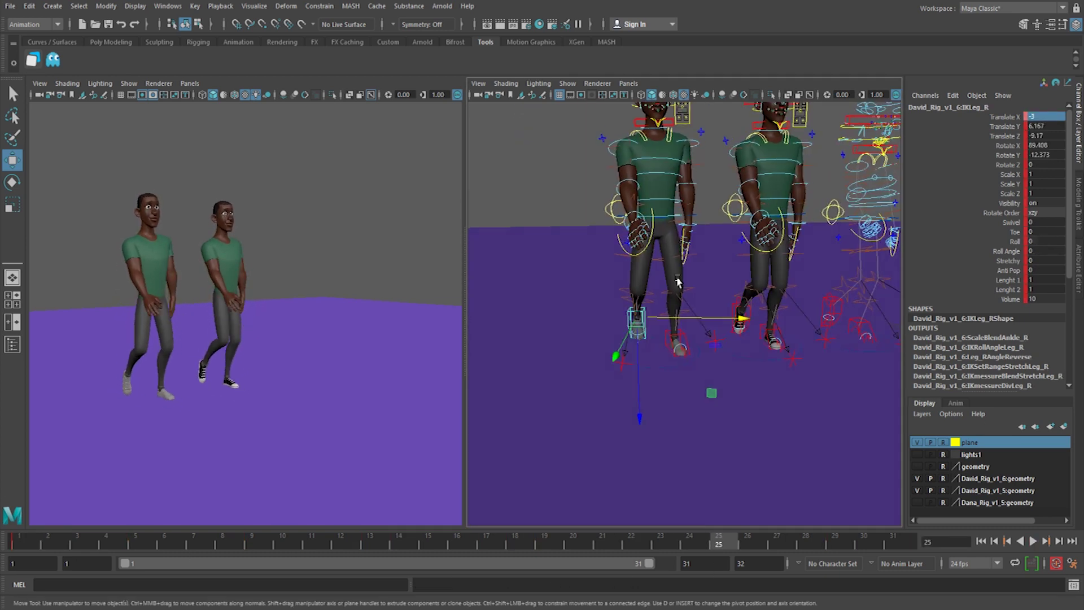
pyautogui.moveTo(719, 548); pyautogui.dragTo(19, 547)
pyautogui.moveTo(488, 547); pyautogui.dragTo(893, 548)
pyautogui.click(1032, 541)
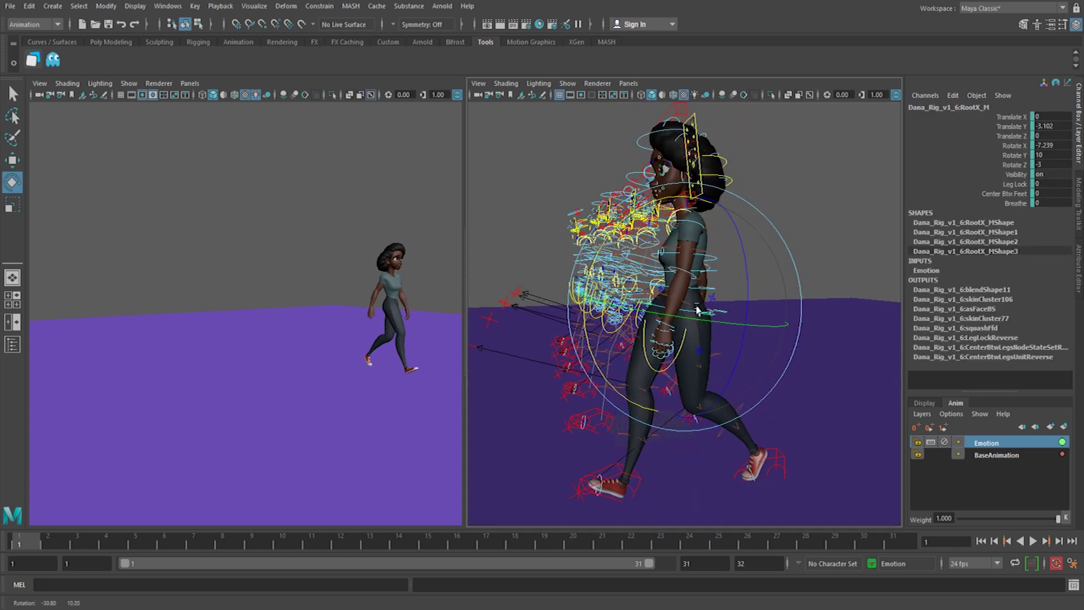
# Select Dana's hip swing, left scapula and root controls on the Emotion layer.
pyautogui.click(699, 309)
pyautogui.press('f')
pyautogui.click(672, 120)
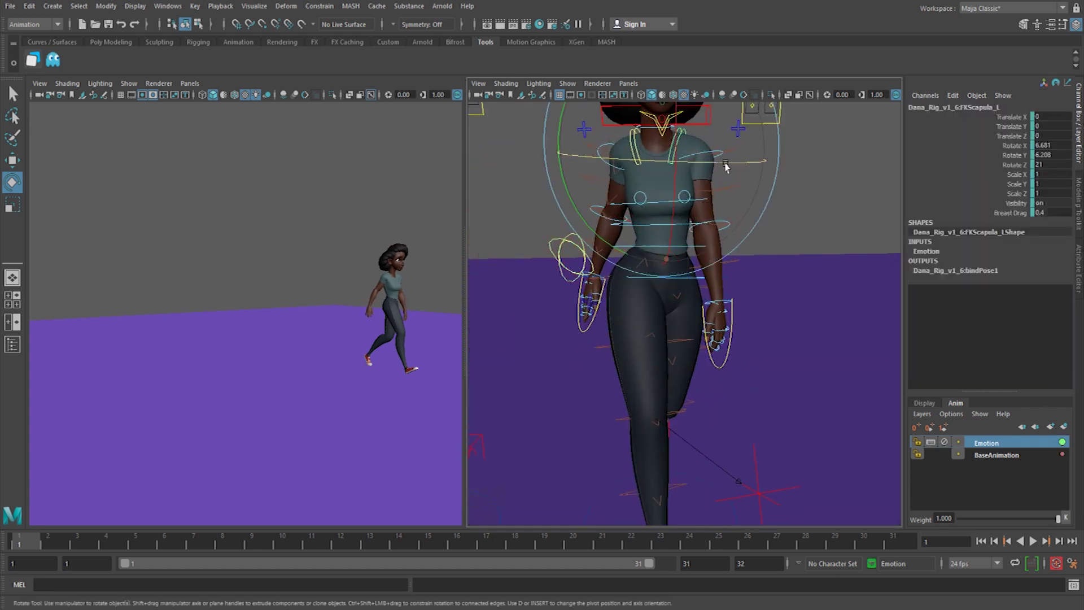
pyautogui.keyDown('alt'); pyautogui.moveTo(671, 120); pyautogui.dragTo(643, 226); pyautogui.keyUp('alt')
pyautogui.scroll(3, 667, 266)
pyautogui.click(678, 317)
pyautogui.press('w')
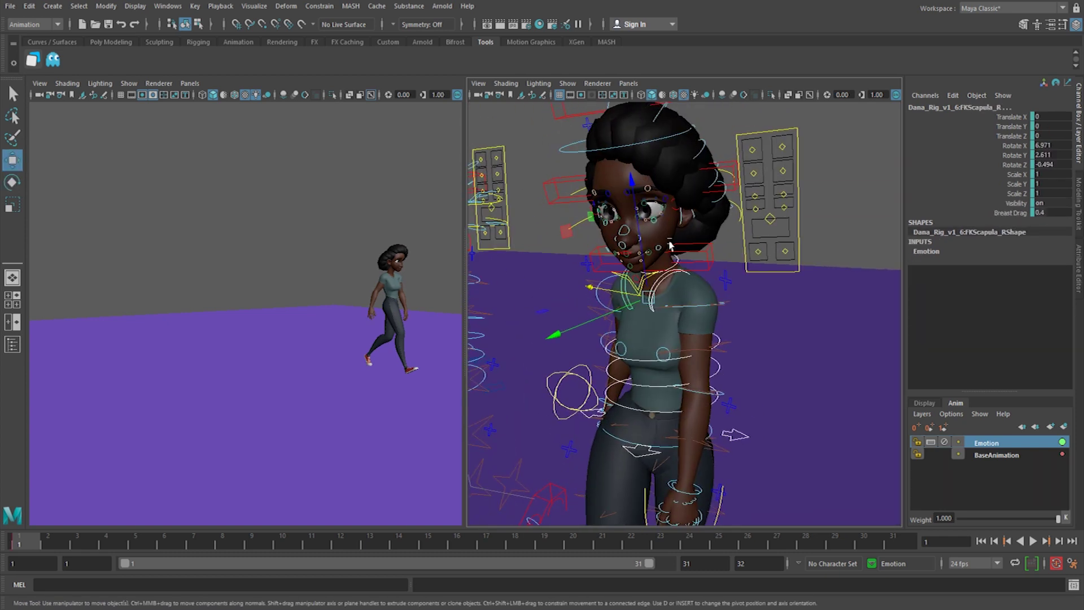
# Push Dana's lower-lip control slightly forward.
pyautogui.click(633, 192)
pyautogui.click(924, 403)
pyautogui.click(762, 319)
pyautogui.click(624, 213)
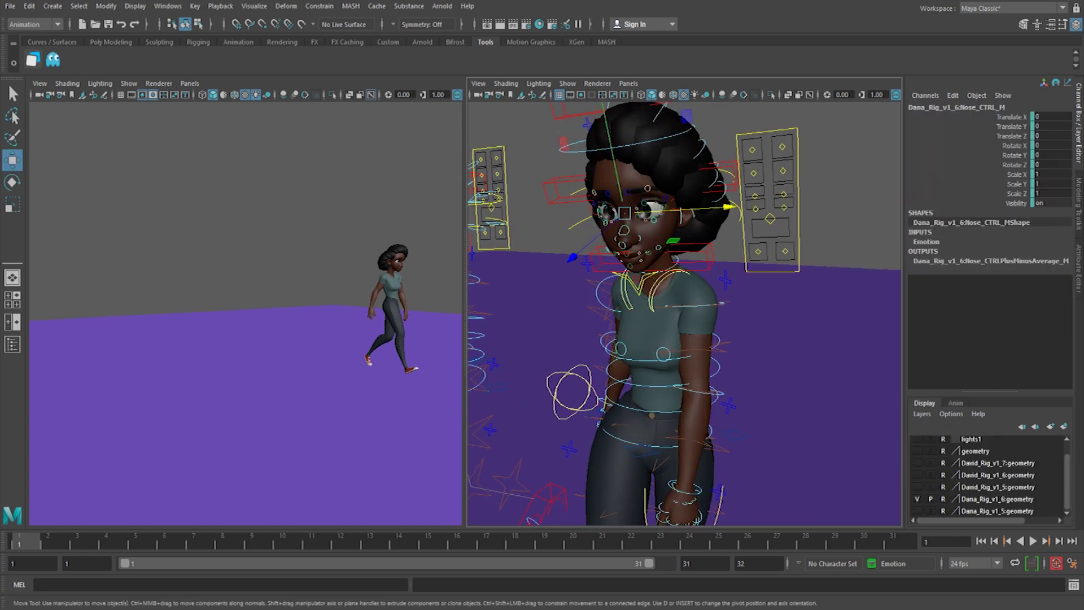
pyautogui.moveTo(632, 206); pyautogui.dragTo(628, 214)
pyautogui.keyDown('alt'); pyautogui.moveTo(628, 214); pyautogui.dragTo(783, 368); pyautogui.keyUp('alt')
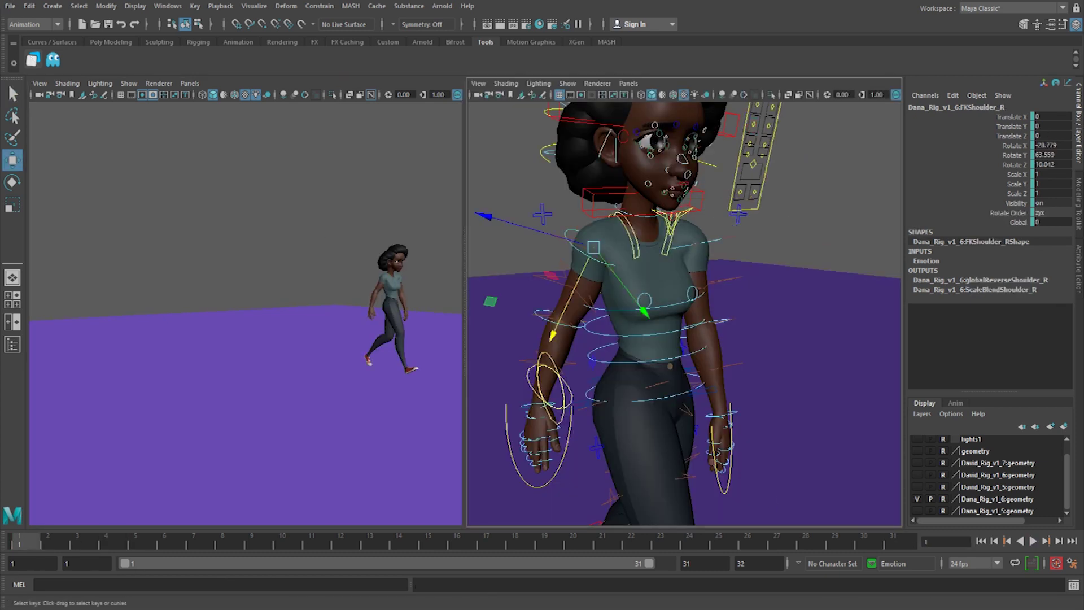
pyautogui.press('q')
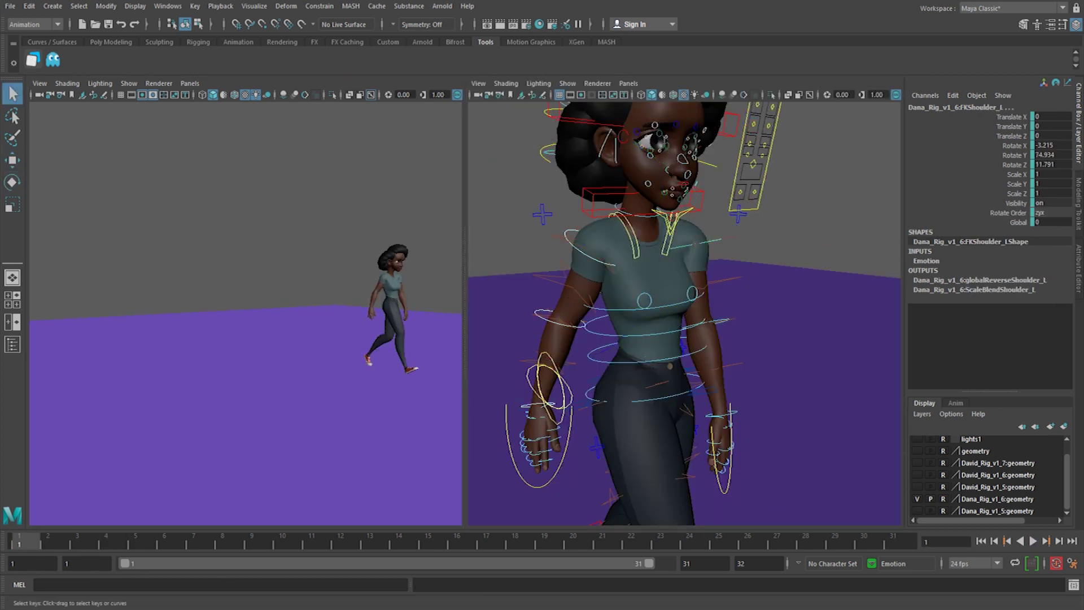
# Show the animation layers, play Dana's walk, and reselect her root control.
pyautogui.click(955, 403)
pyautogui.hotkey('alt', 'v')
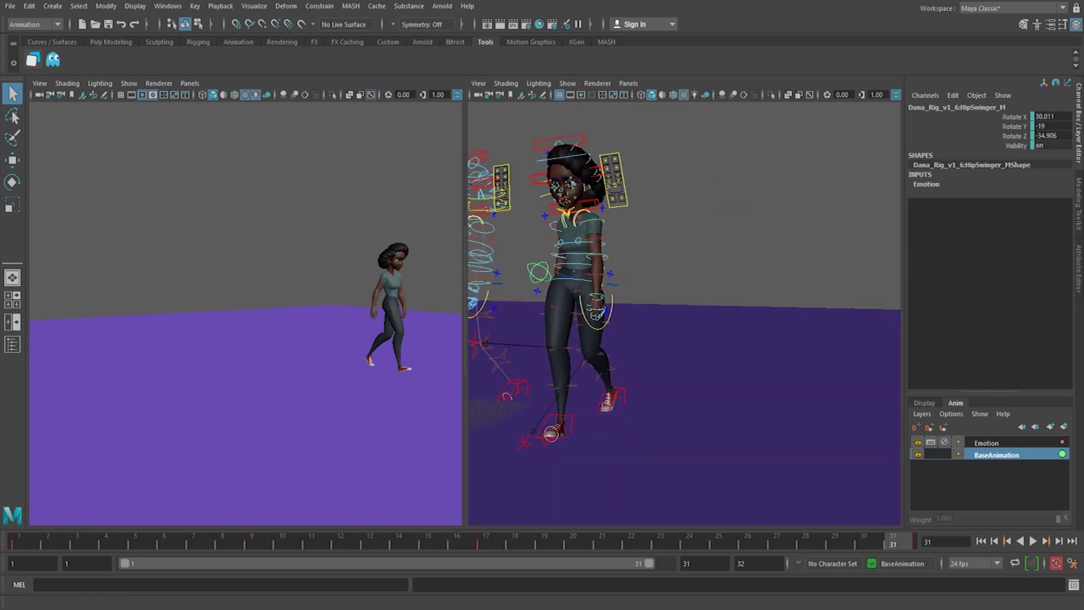
pyautogui.keyDown('alt'); pyautogui.moveTo(678, 317); pyautogui.dragTo(750, 312); pyautogui.keyUp('alt')
pyautogui.click(749, 307)
pyautogui.press('w')
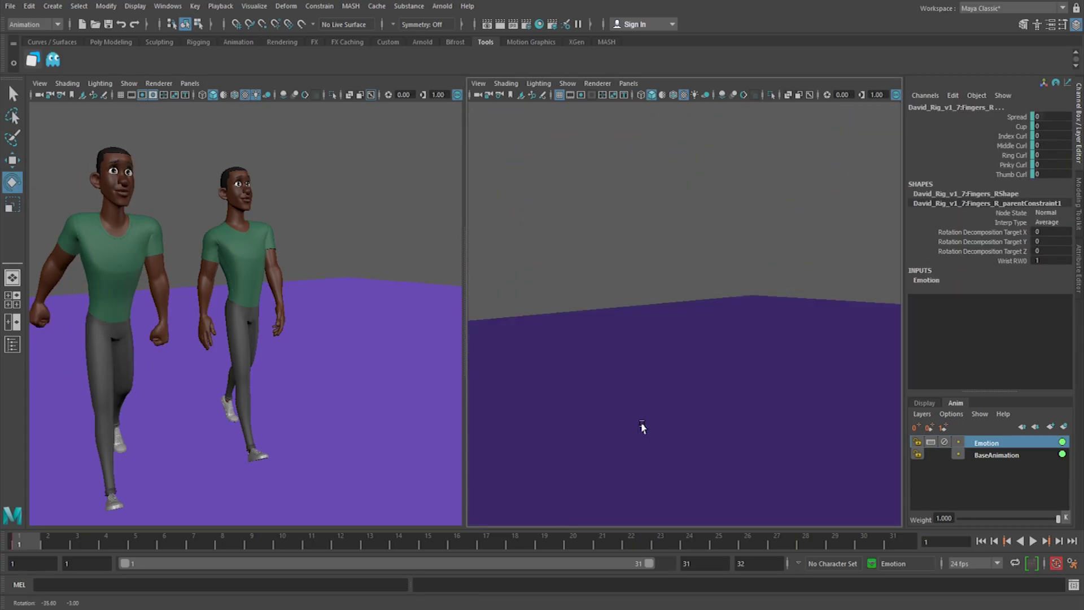
# Select David's FKFaceLower_M and FKRoot_M controls, play his walk, and frame the root.
pyautogui.press('[')
pyautogui.click(744, 484)
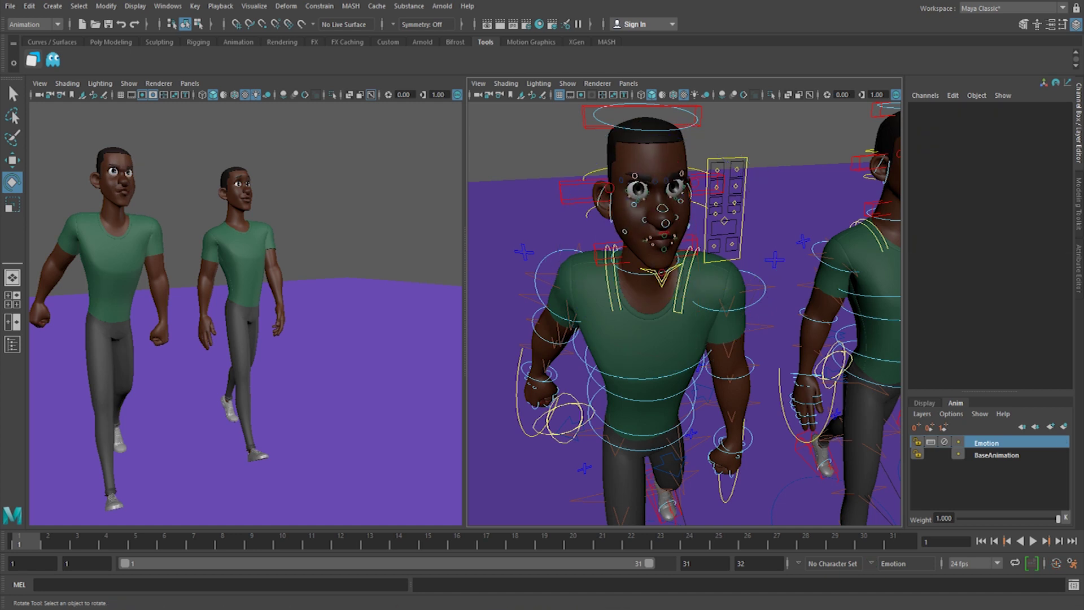
pyautogui.scroll(5, 683, 316)
pyautogui.click(723, 343)
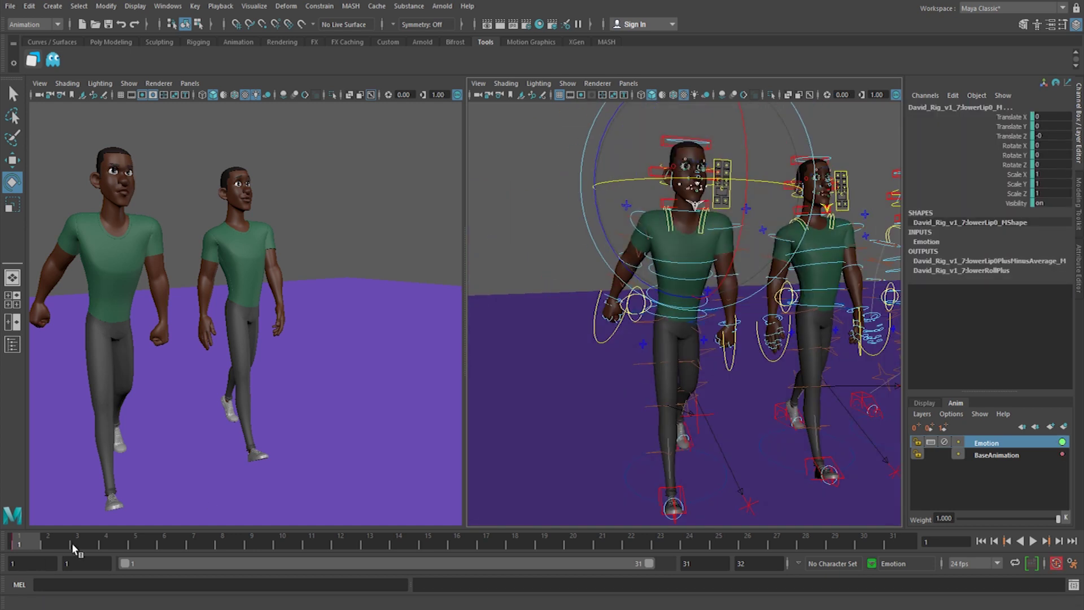
pyautogui.hotkey('alt', 'v')
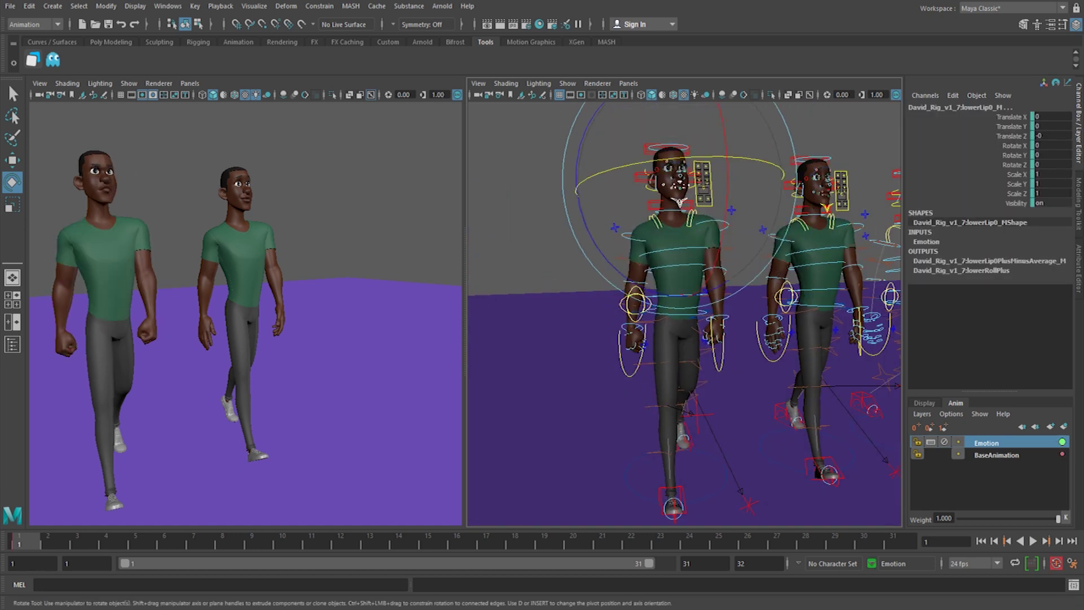
pyautogui.hotkey('alt', 'v')
pyautogui.click(672, 305)
pyautogui.press('f')
pyautogui.keyDown('alt'); pyautogui.moveTo(678, 339); pyautogui.dragTo(749, 455); pyautogui.keyUp('alt')
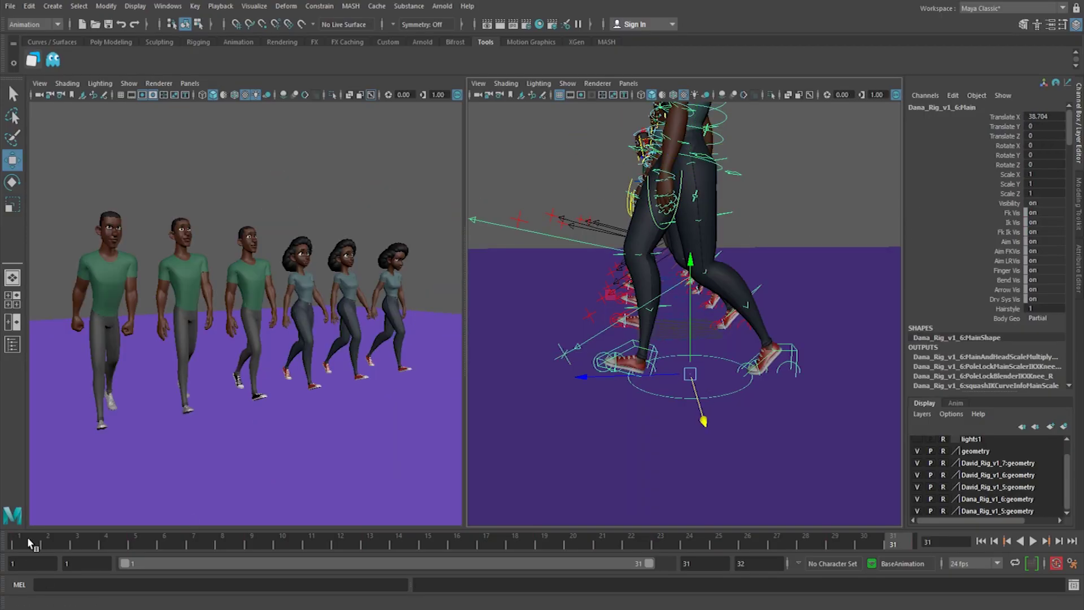
# Key Dana's Main control at frame 3 and move it forward about 22.35 at frame 13.
pyautogui.moveTo(27, 537); pyautogui.dragTo(379, 545)
pyautogui.moveTo(429, 480); pyautogui.dragTo(395, 411, button='middle')
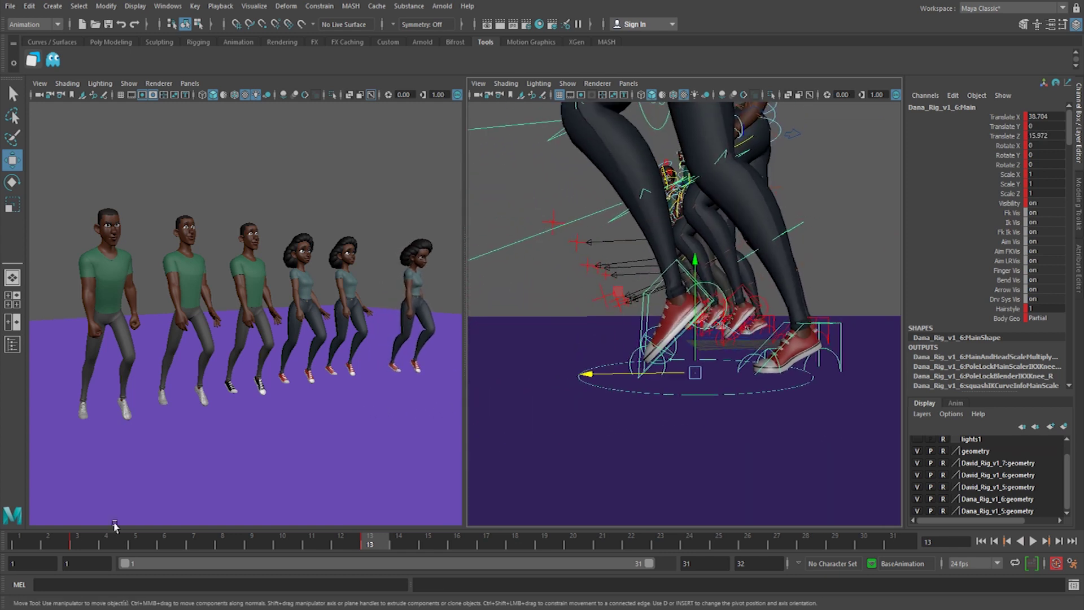
pyautogui.click(83, 546)
pyautogui.click(365, 544)
pyautogui.moveTo(590, 397); pyautogui.dragTo(511, 397, button='middle')
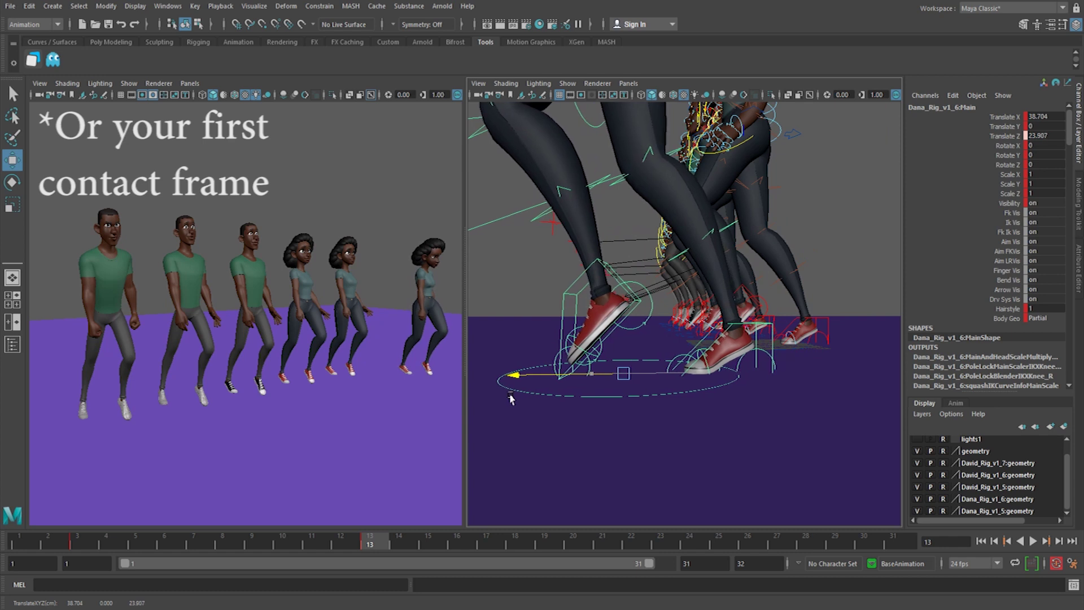
pyautogui.click(91, 543)
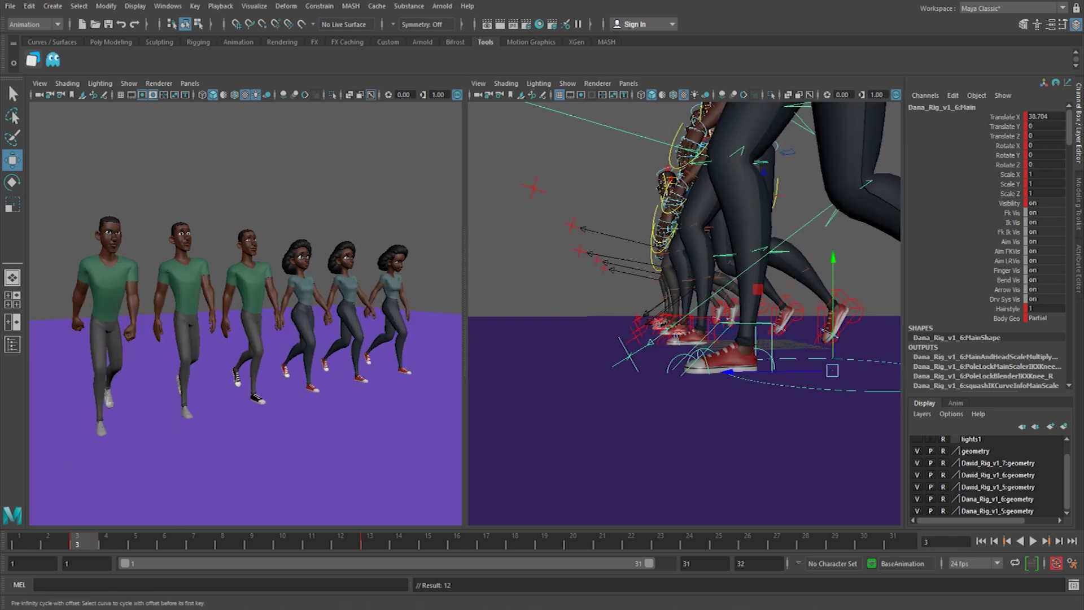
# Play back and nudge Dana back along Z so her planted foot stops sliding.
pyautogui.hotkey('alt', 'v')
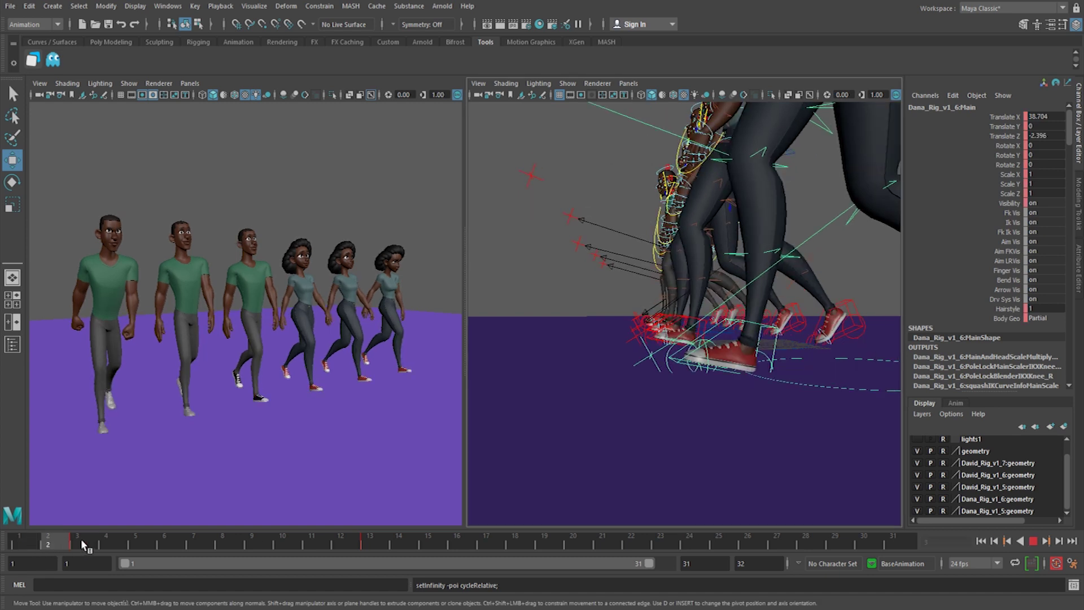
pyautogui.click(370, 544)
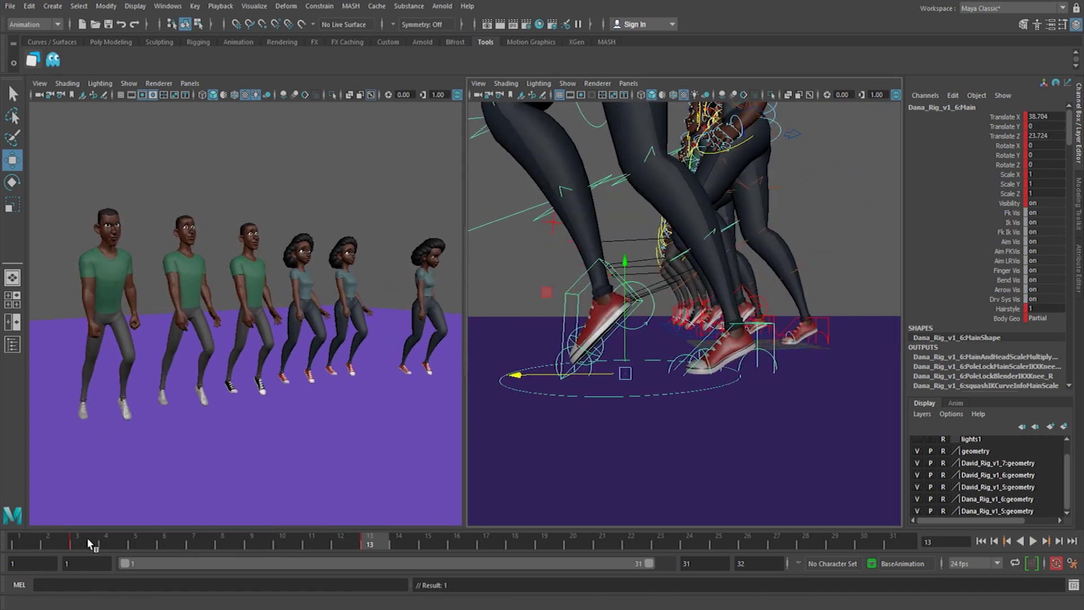
pyautogui.hotkey('alt', 'v')
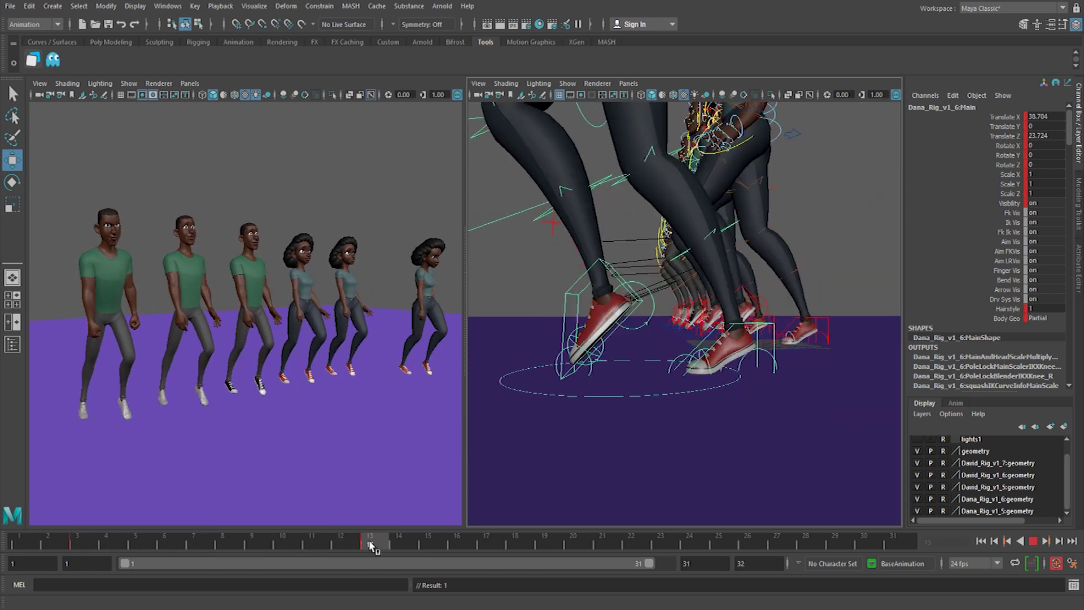
pyautogui.moveTo(519, 378); pyautogui.dragTo(495, 424)
pyautogui.moveTo(89, 541); pyautogui.dragTo(370, 543)
pyautogui.moveTo(529, 382); pyautogui.dragTo(534, 381)
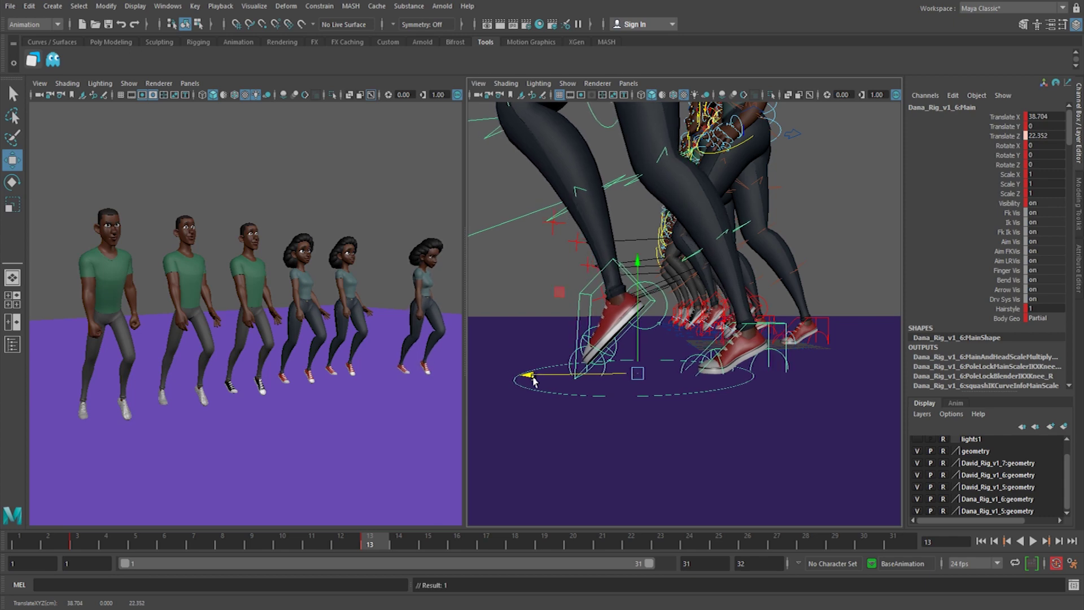
pyautogui.moveTo(91, 538); pyautogui.dragTo(193, 541)
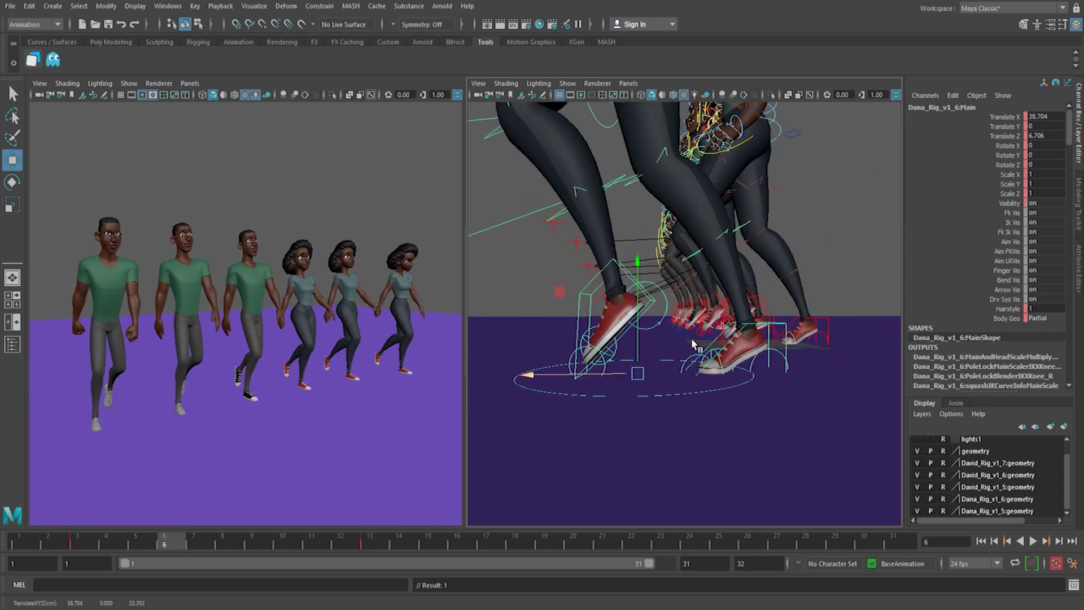